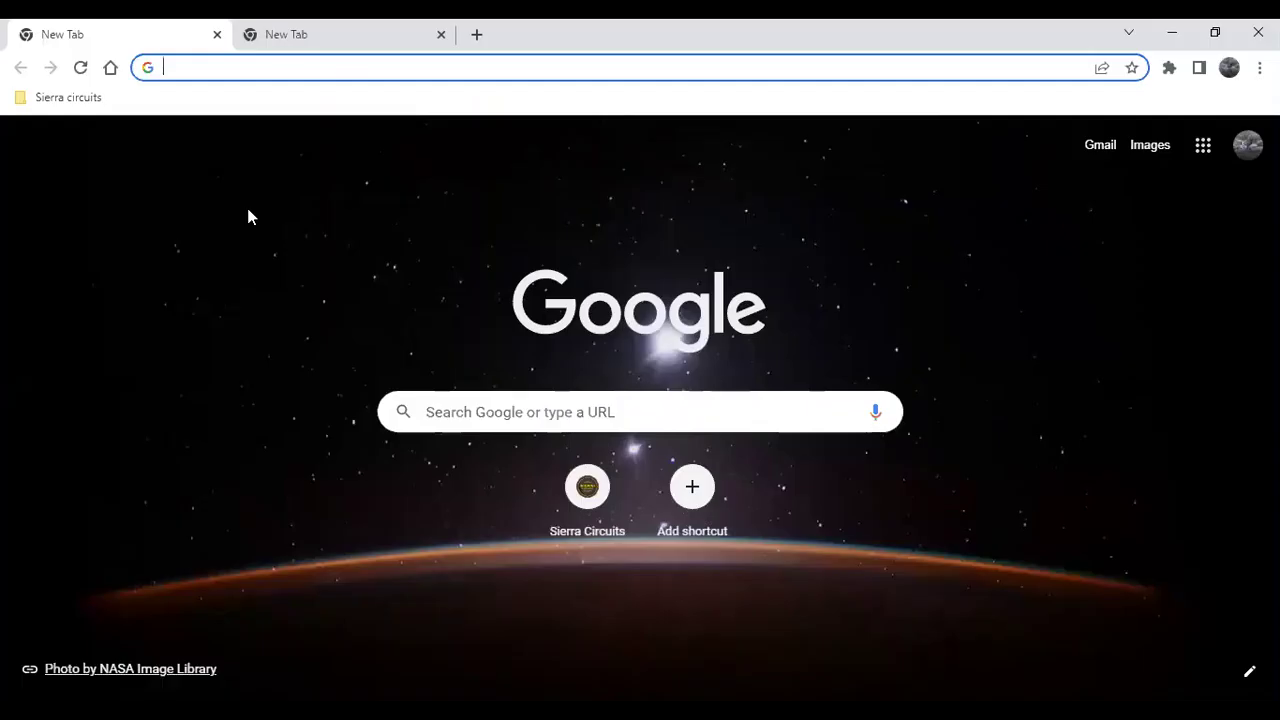
text(www.)
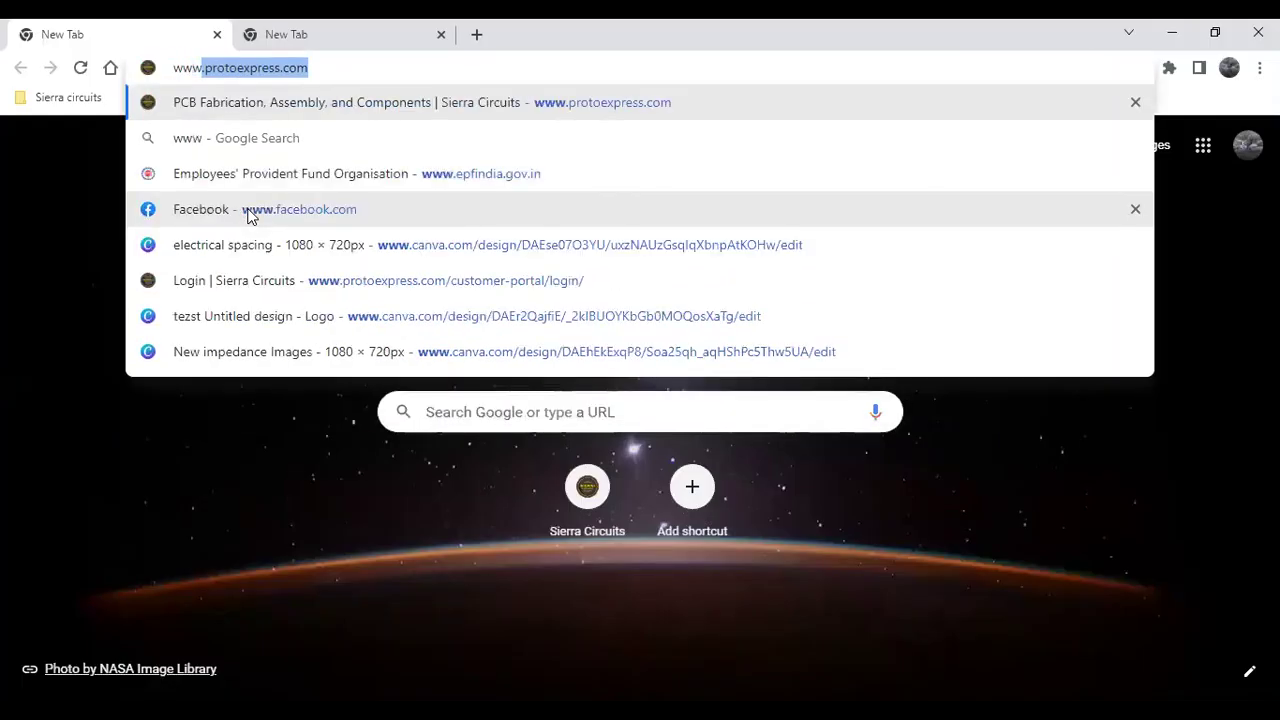
key(Right)
key(Return)
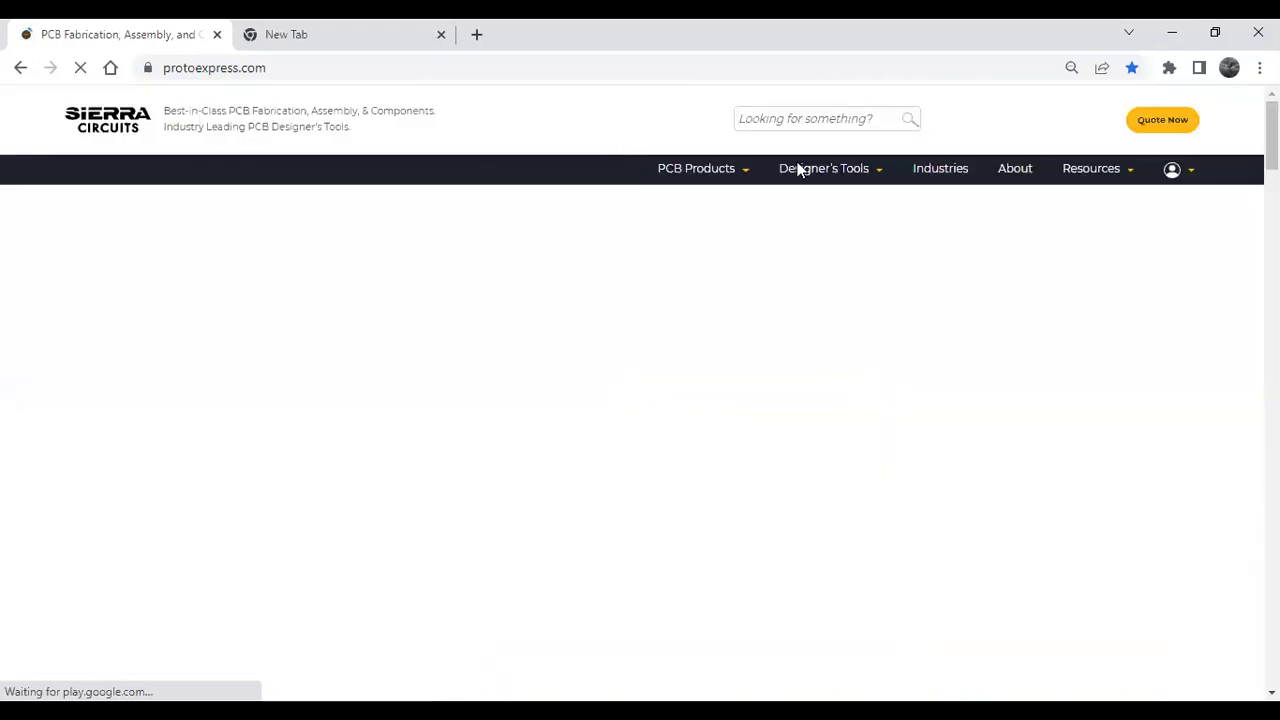
mouse_move(838, 176)
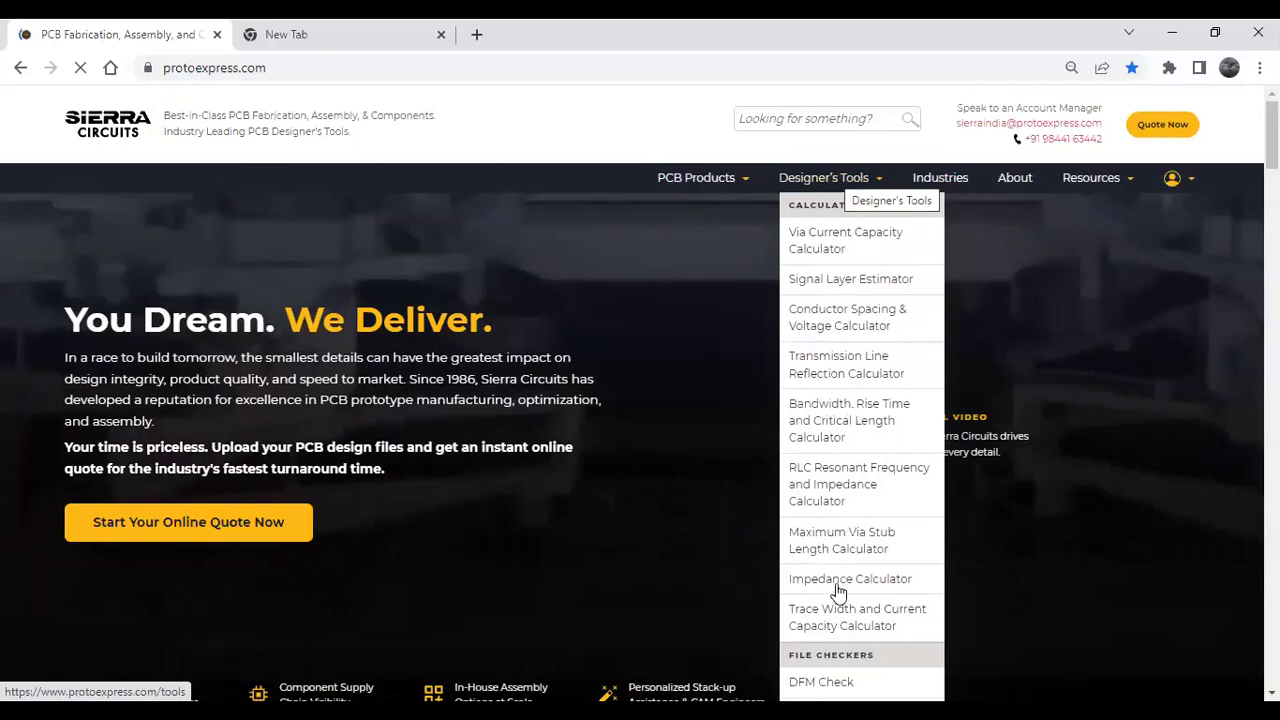
scroll(836, 588, down, 2)
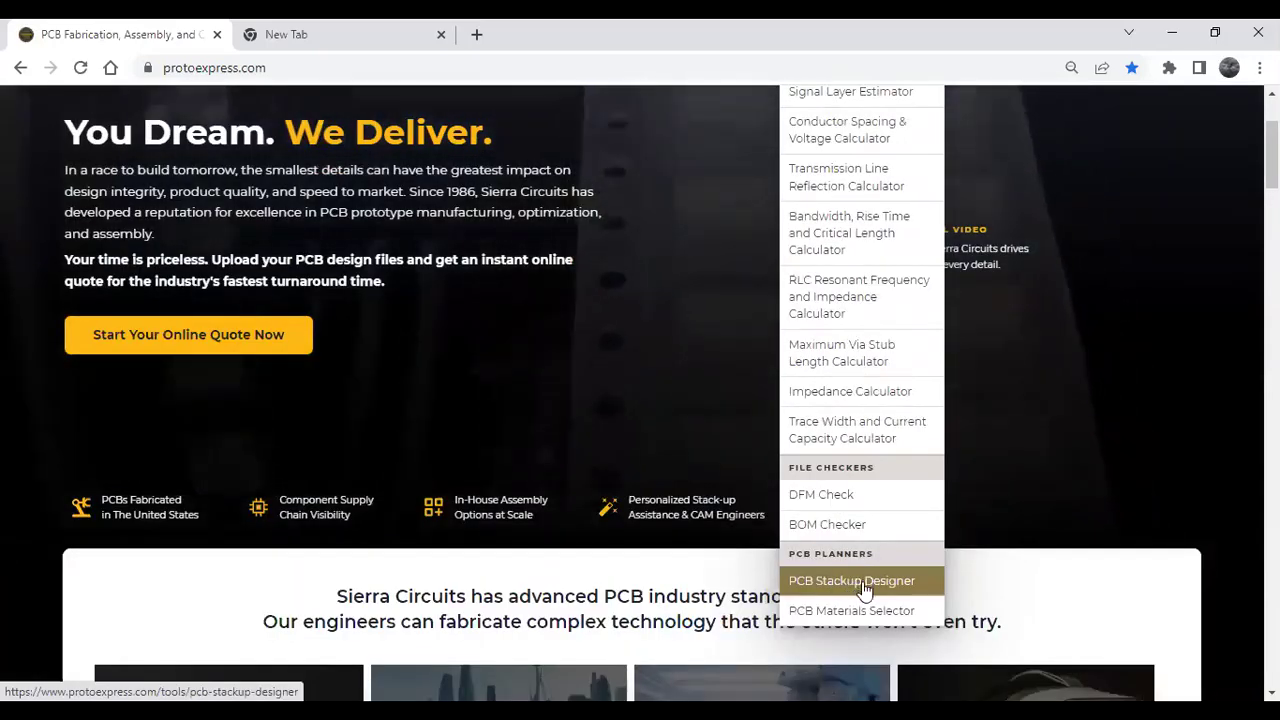
click(864, 584)
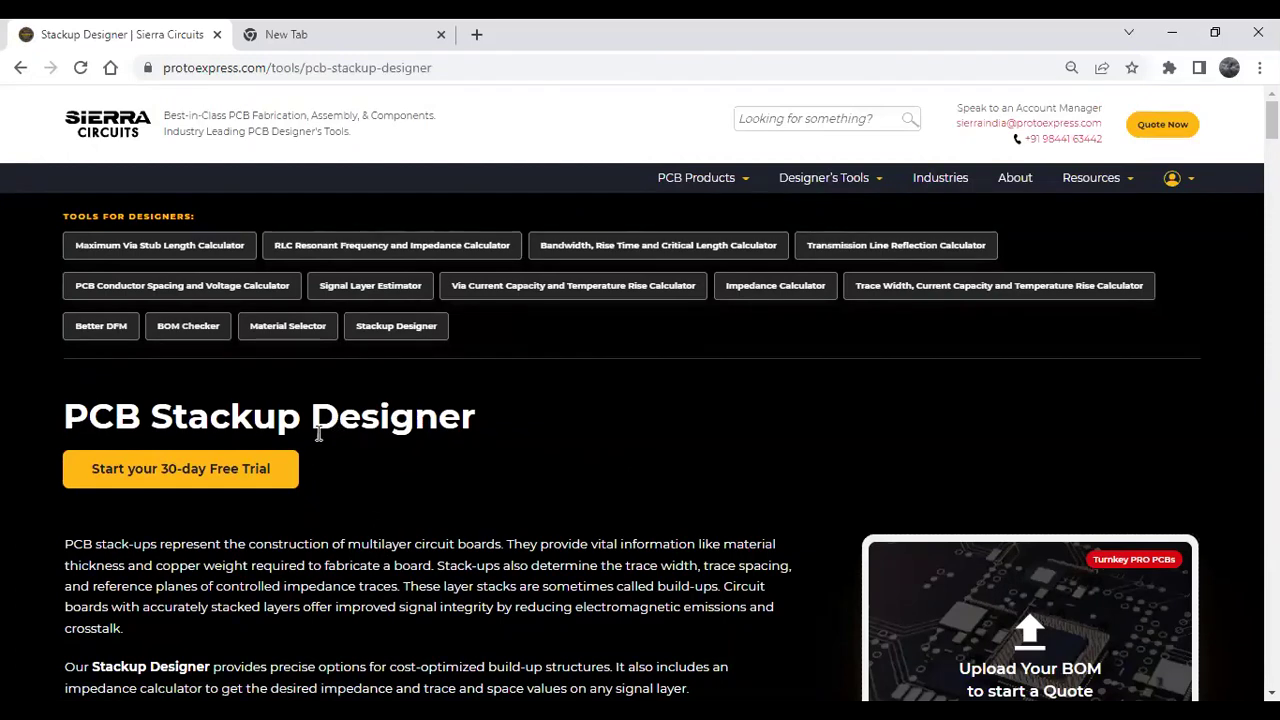
click(165, 478)
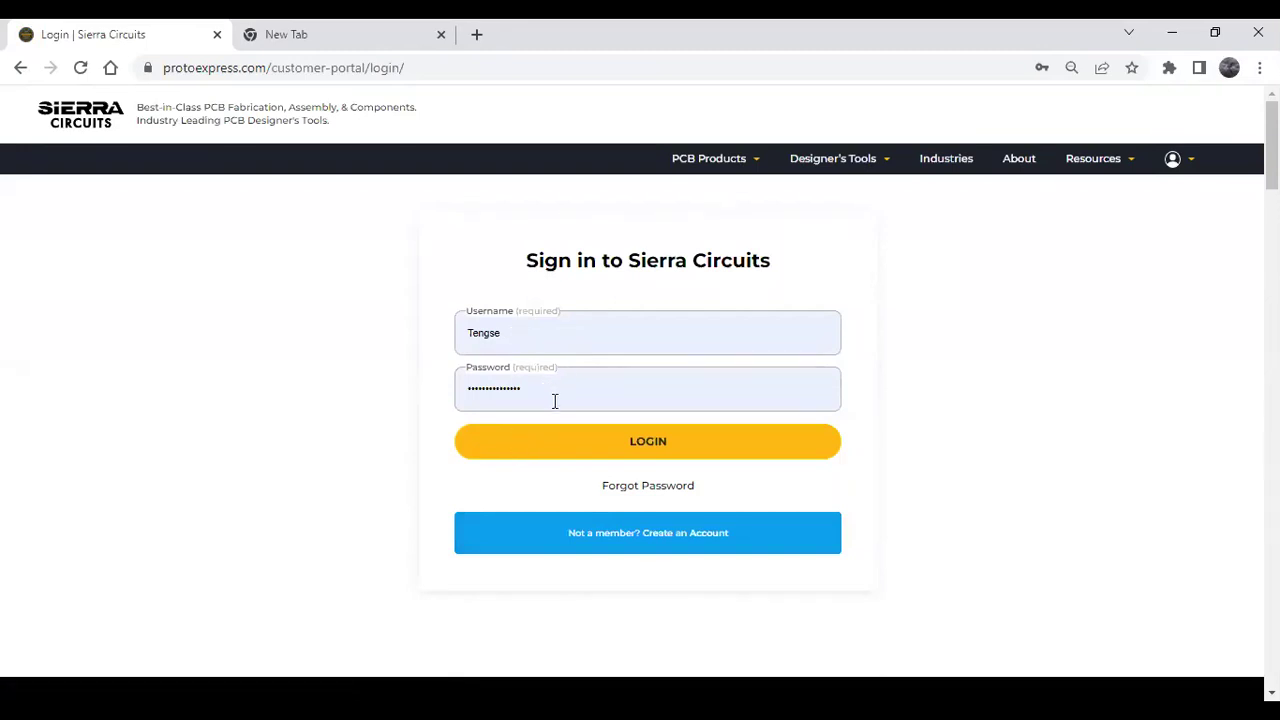
- Look over the fields of the account sign-up form and return to the sign-in page
click(658, 545)
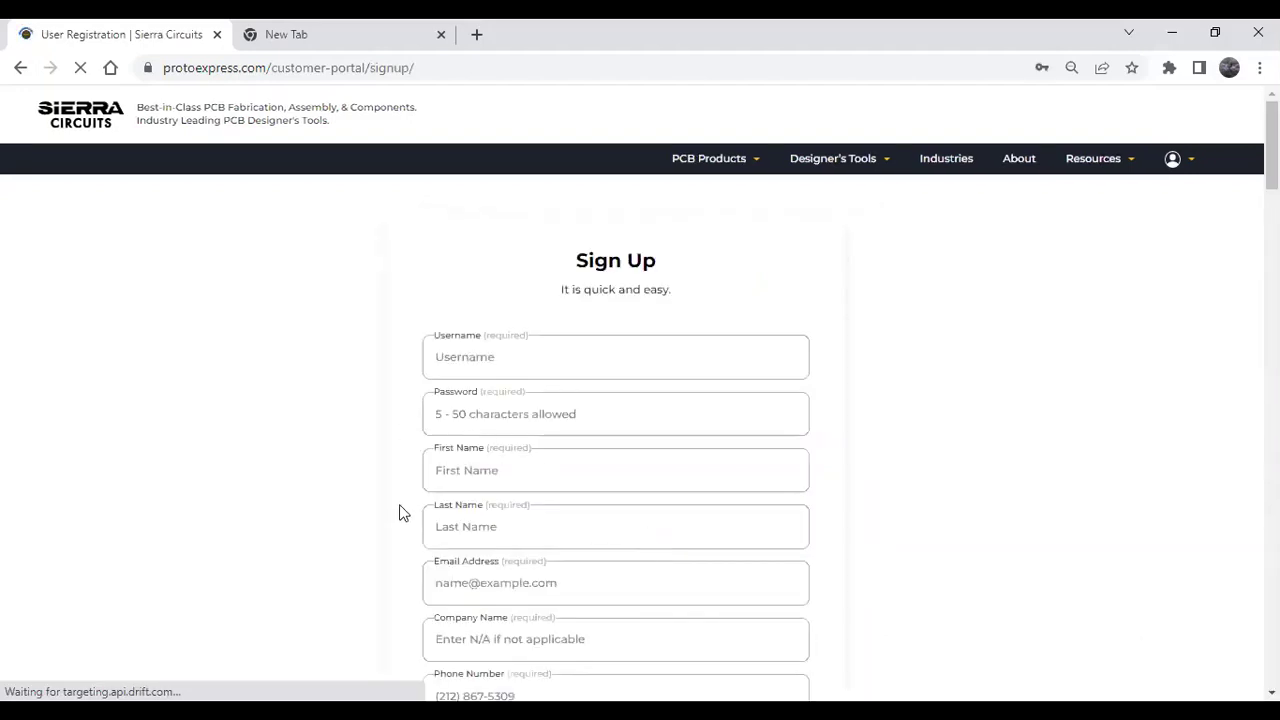
scroll(401, 512, down, 1)
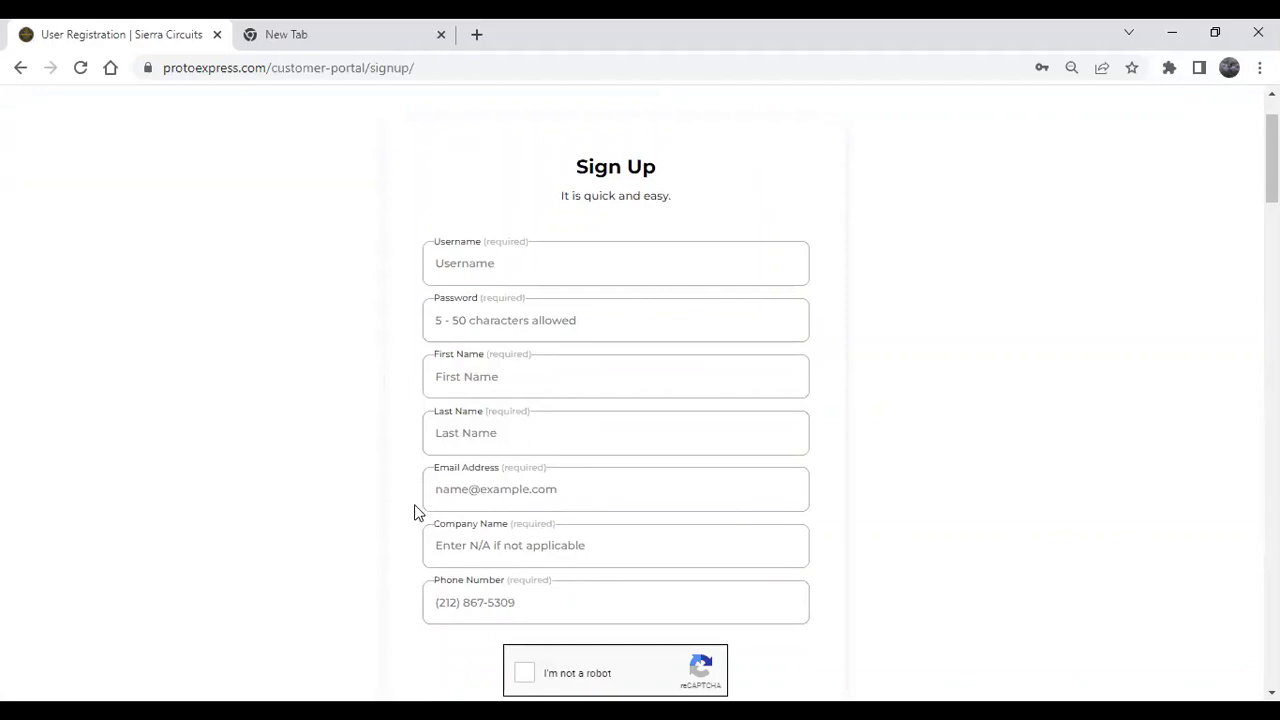
scroll(380, 450, down, 1)
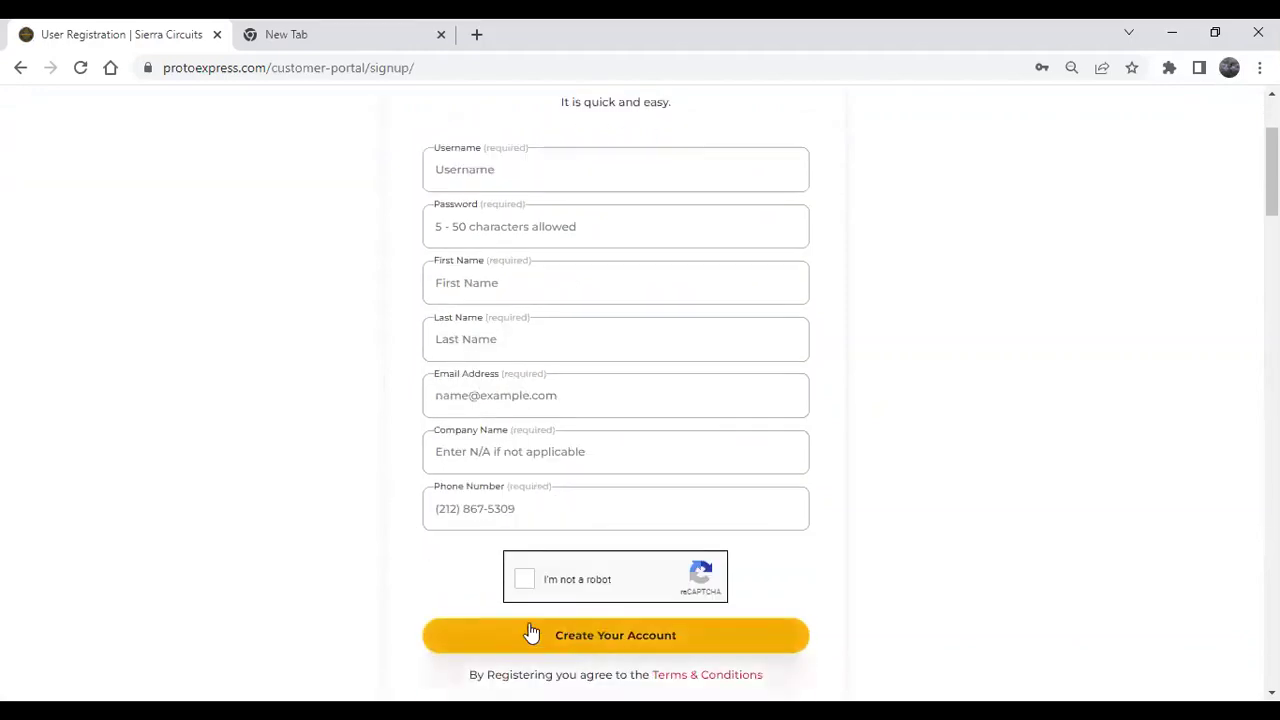
scroll(440, 592, down, 1)
click(20, 67)
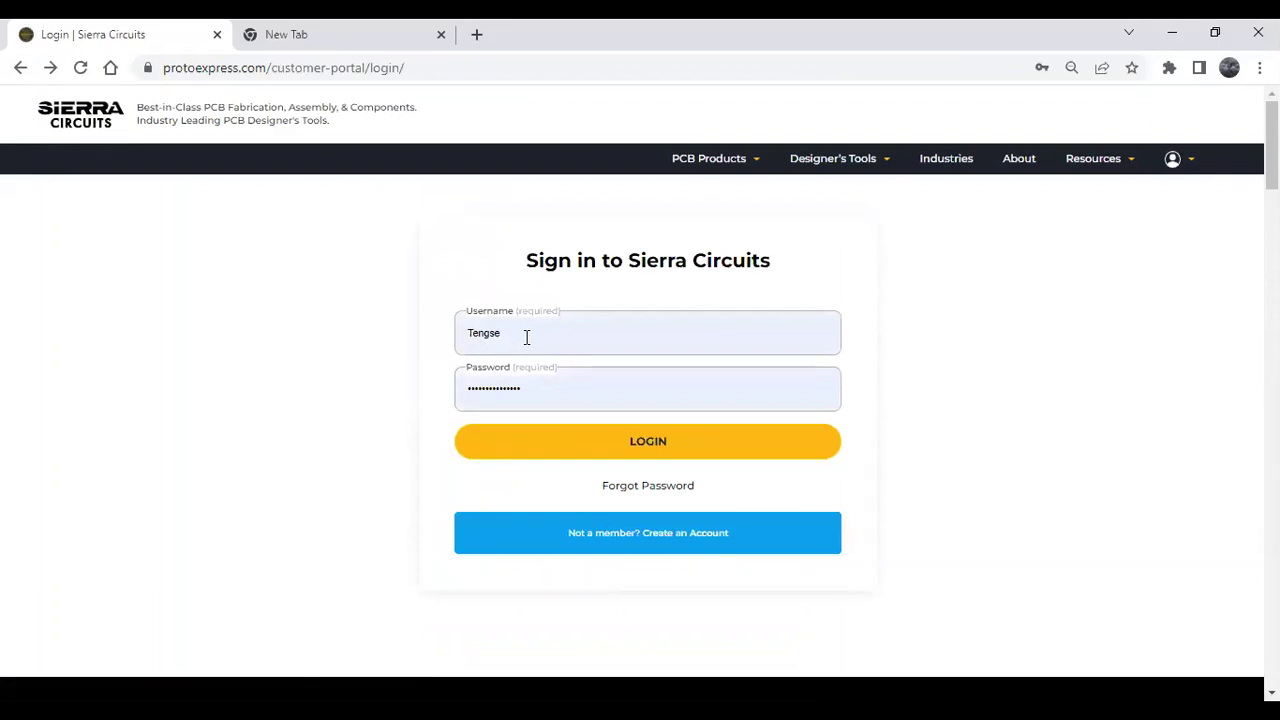
- Log in to Sierra Circuits with the prefilled account credentials
click(663, 449)
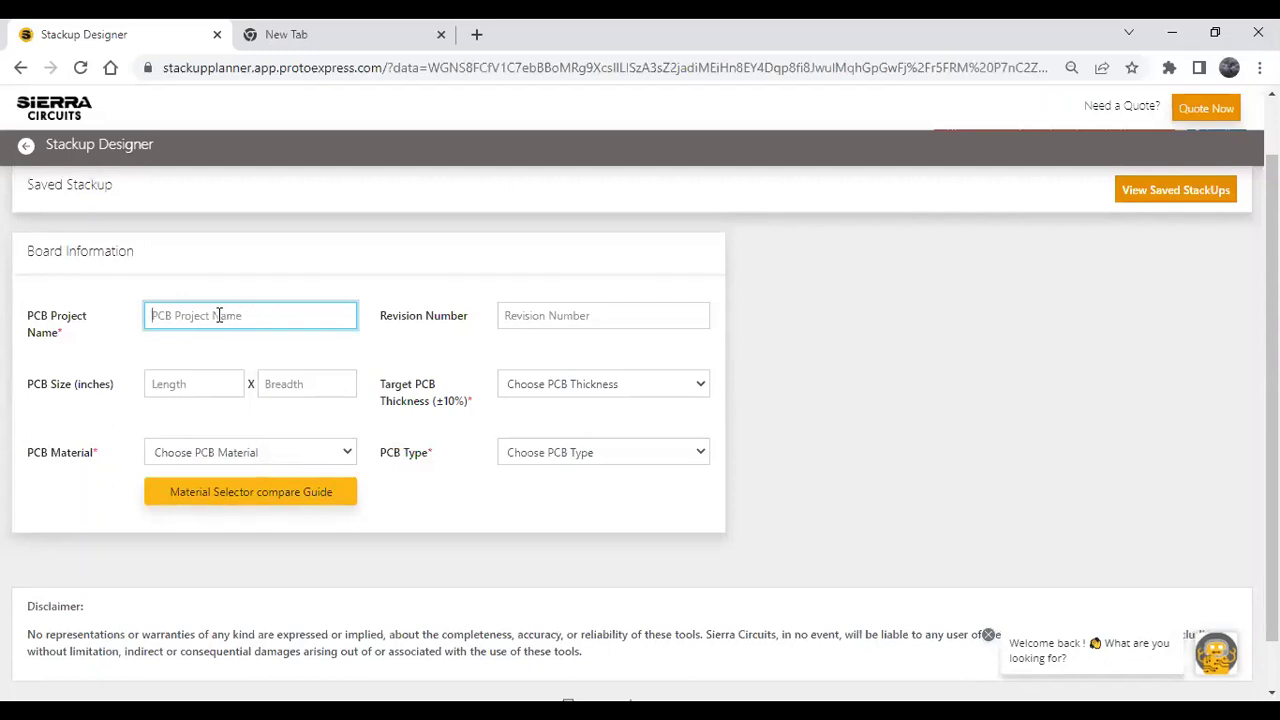
- Fill in the board information with project name Demo, revision number A and a PCB size of 2 x 2 inches
text(Demo)
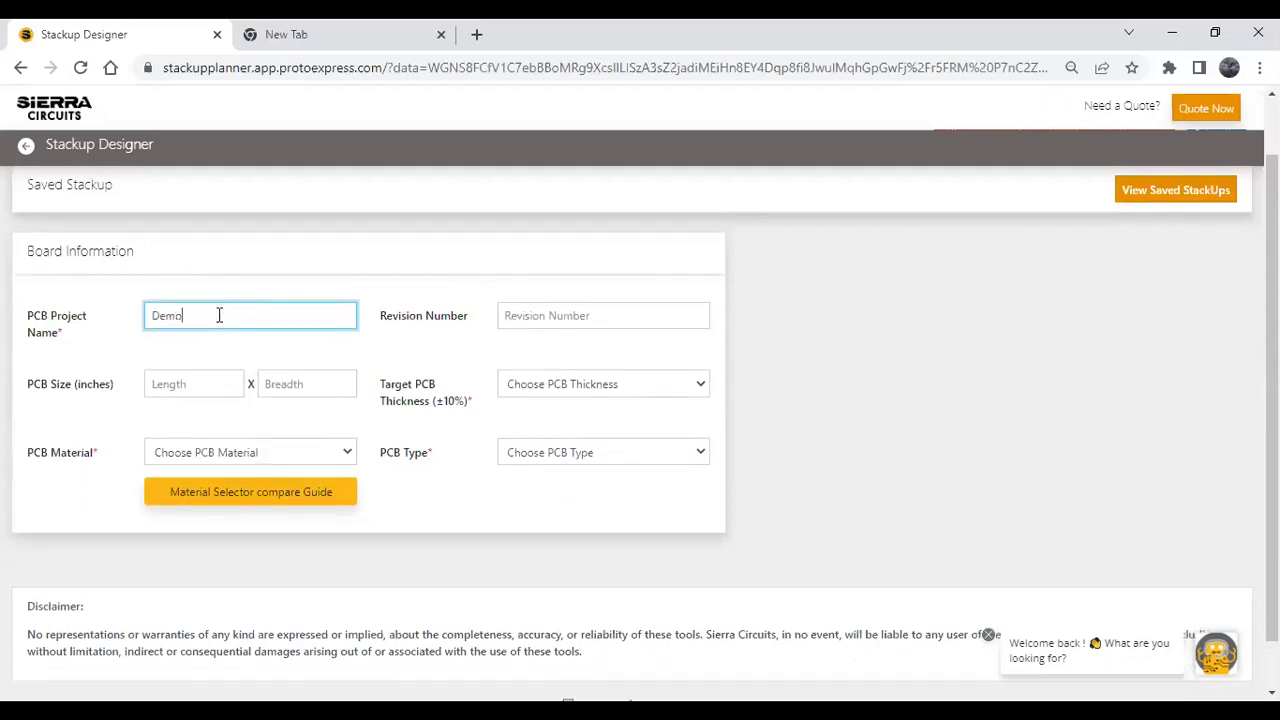
click(514, 318)
text(A)
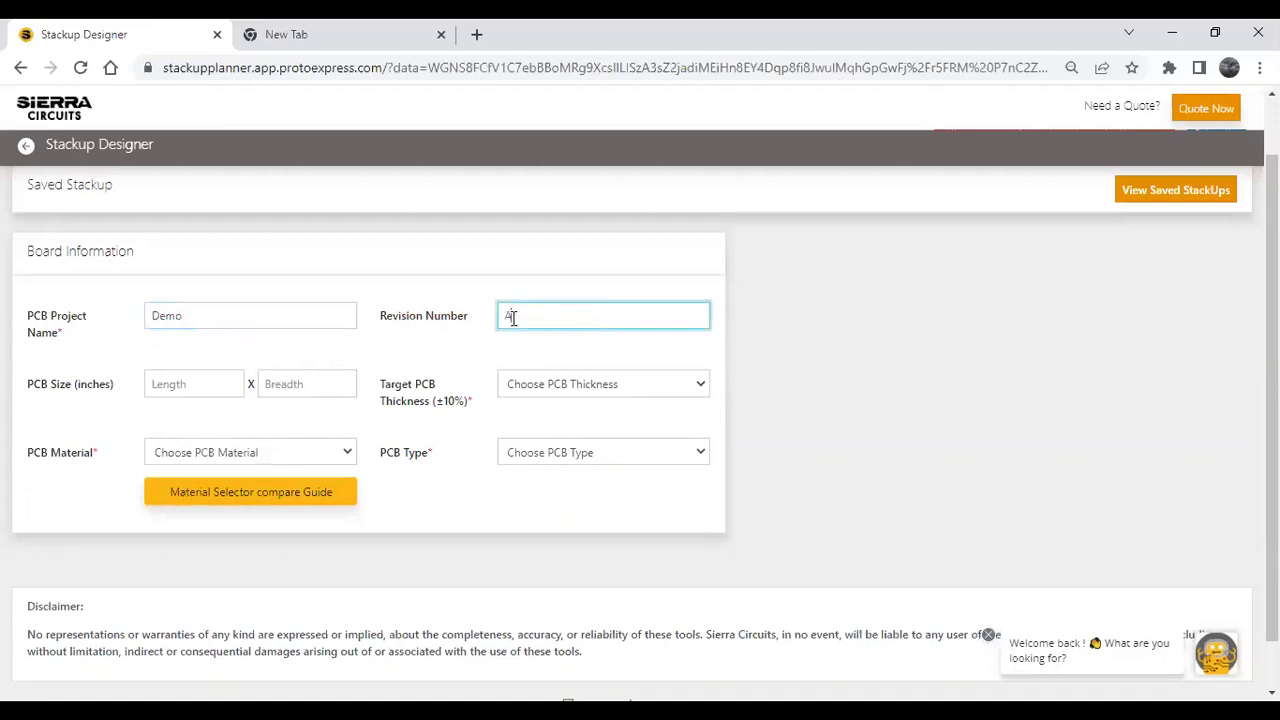
click(193, 380)
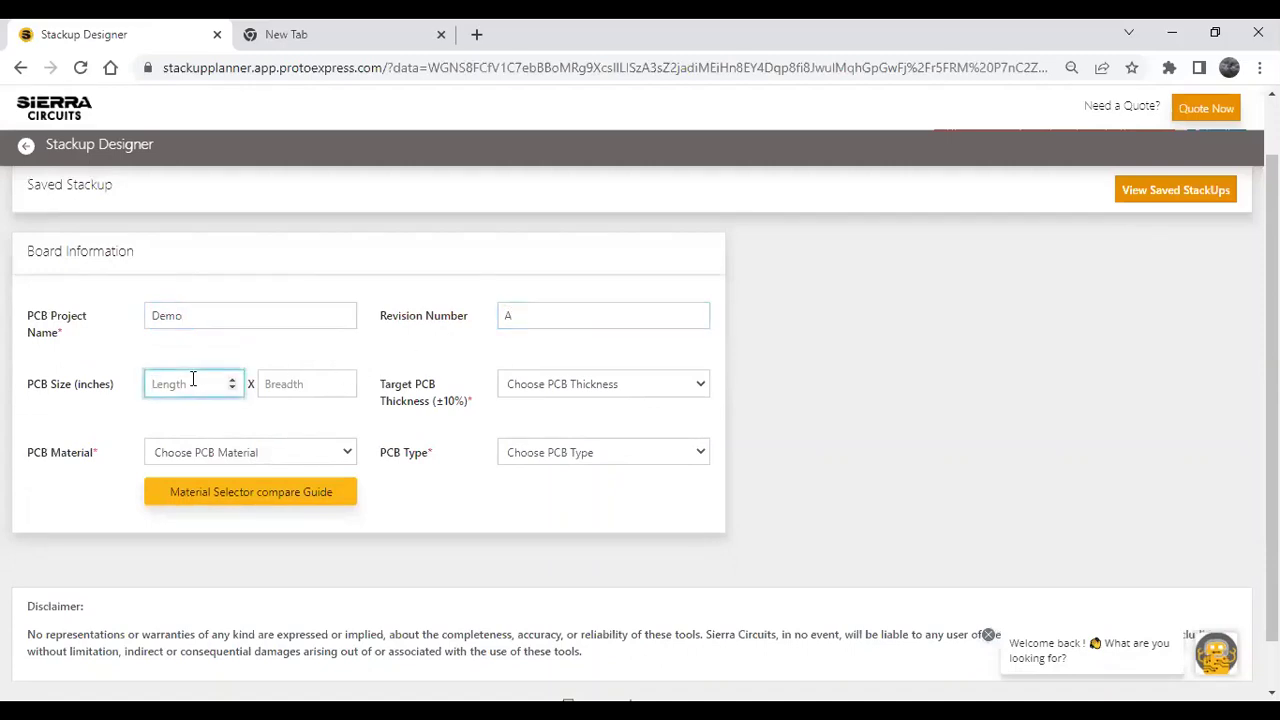
text(2)
click(271, 383)
text(2)
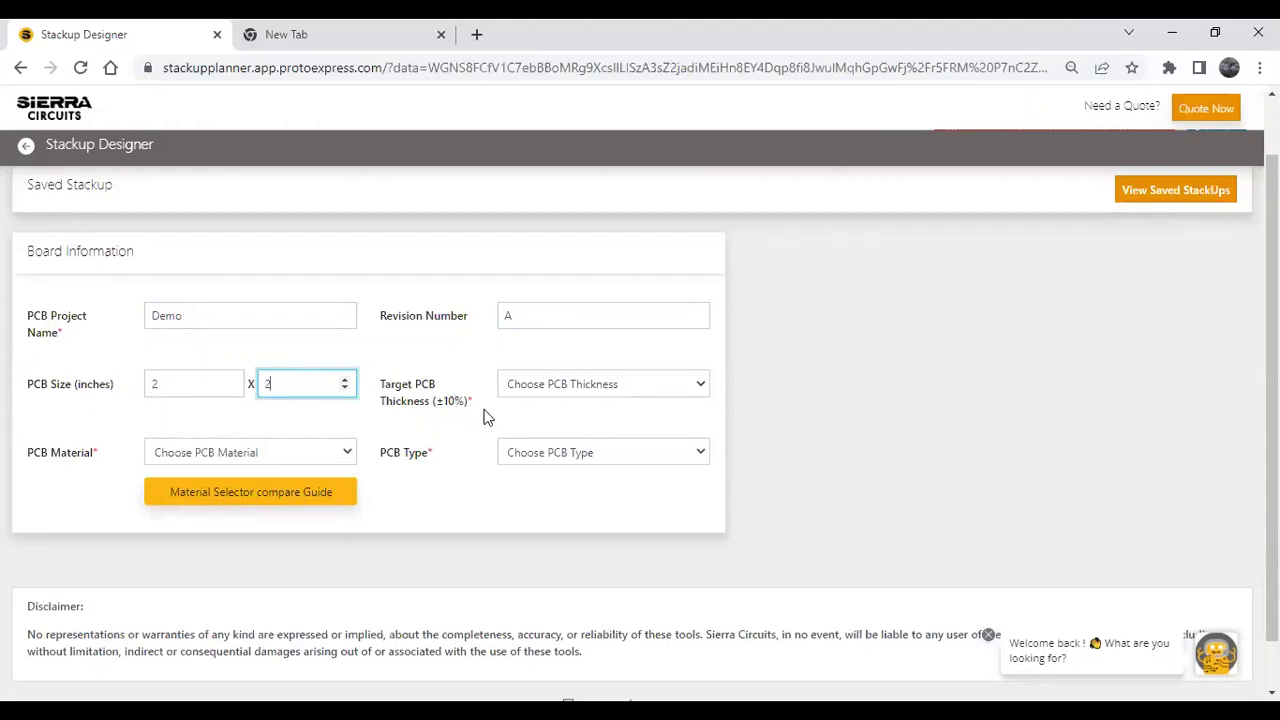
- Set the target PCB thickness to 0.062 inches and the PCB material to FR370HR
click(645, 388)
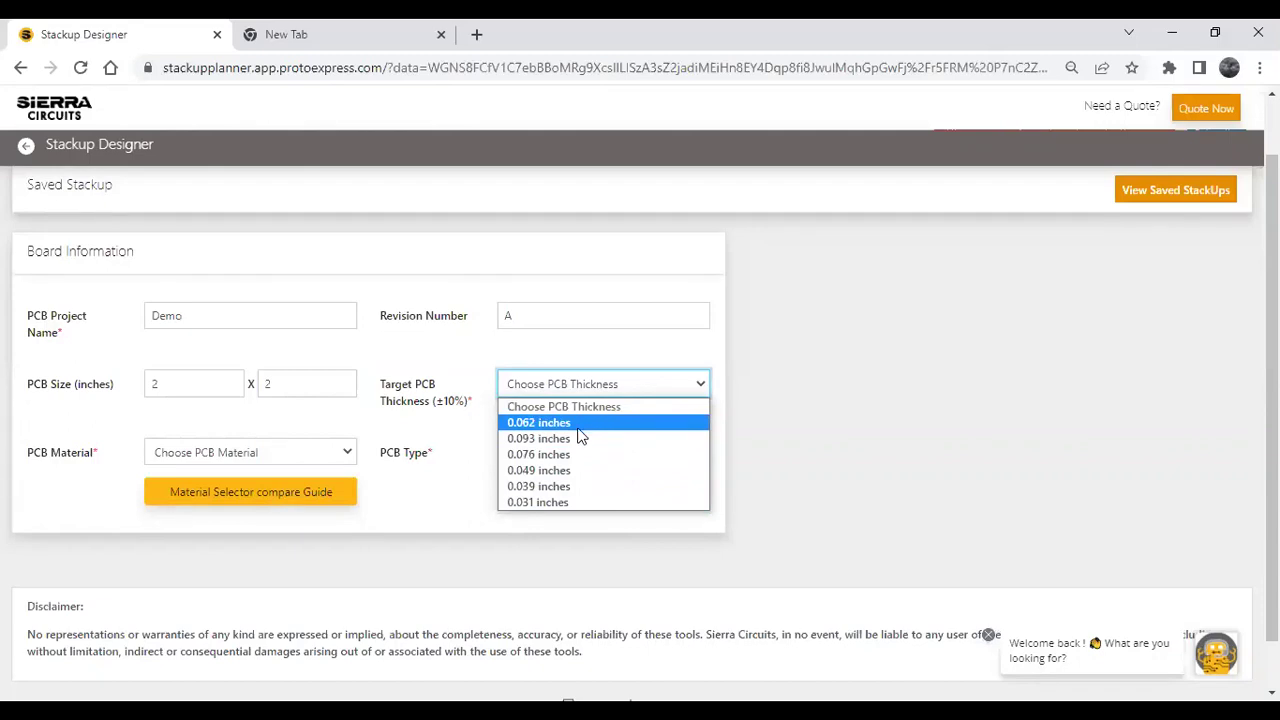
click(530, 423)
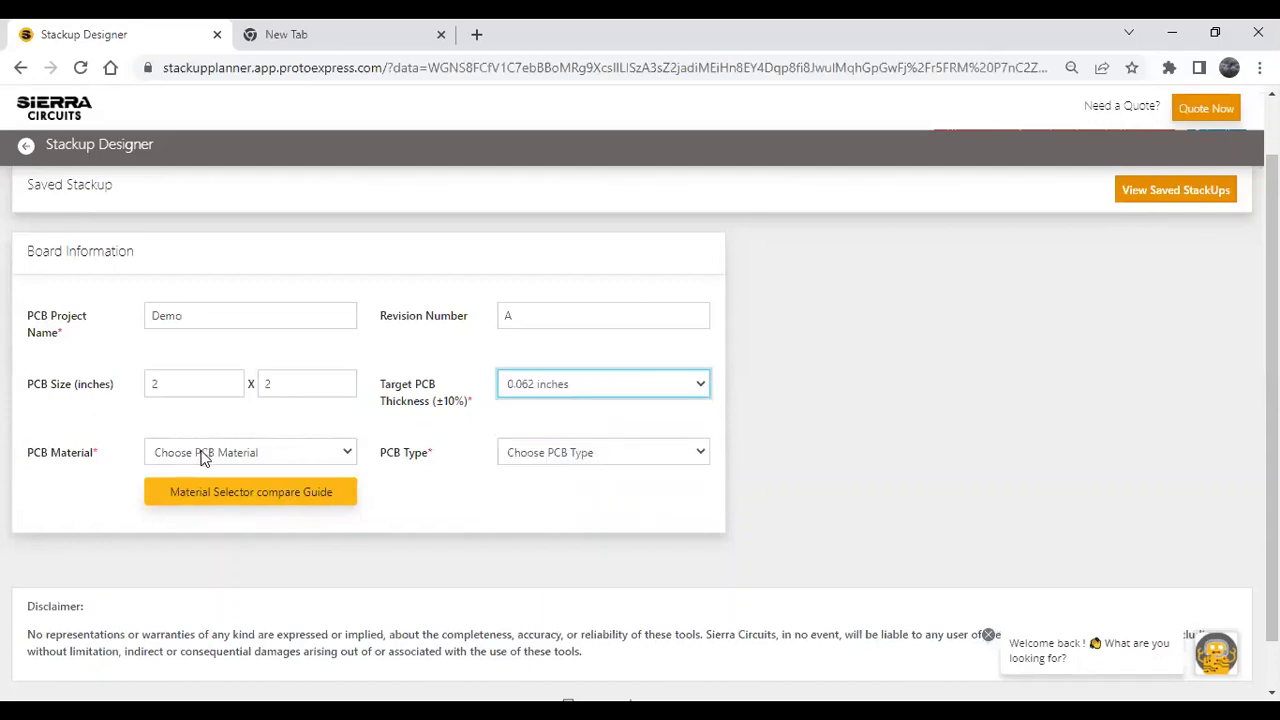
click(278, 455)
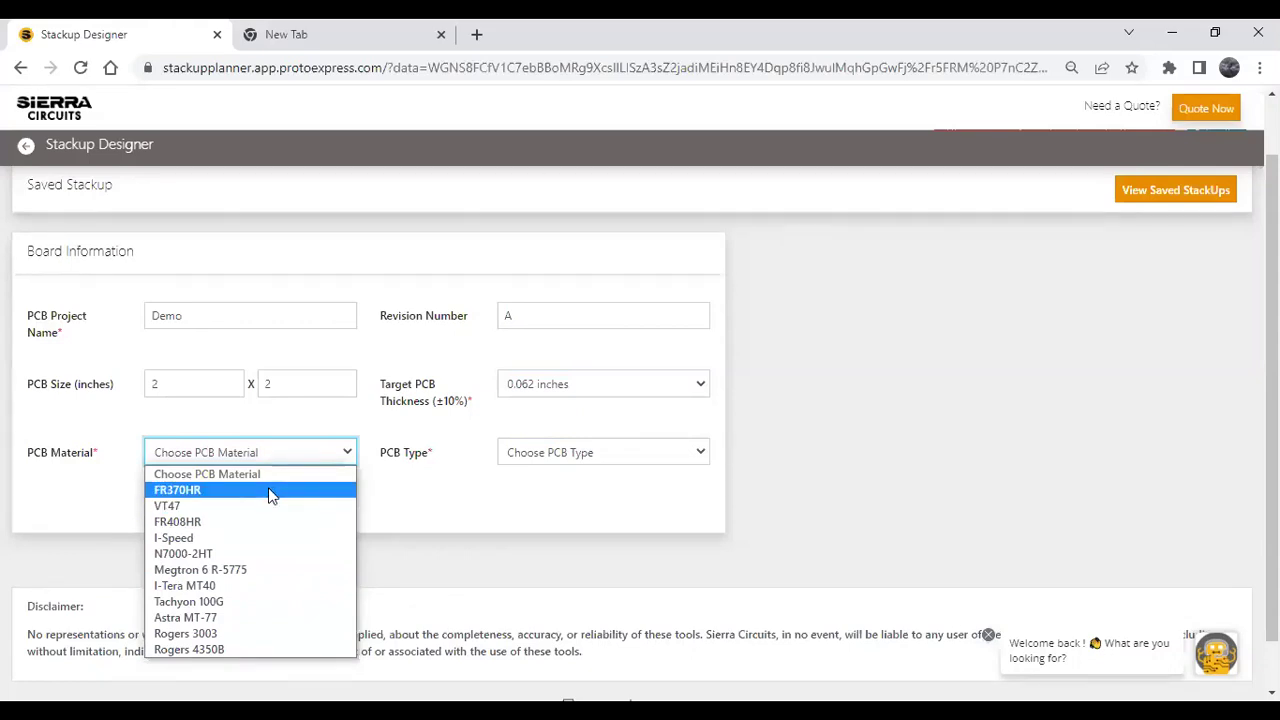
click(270, 492)
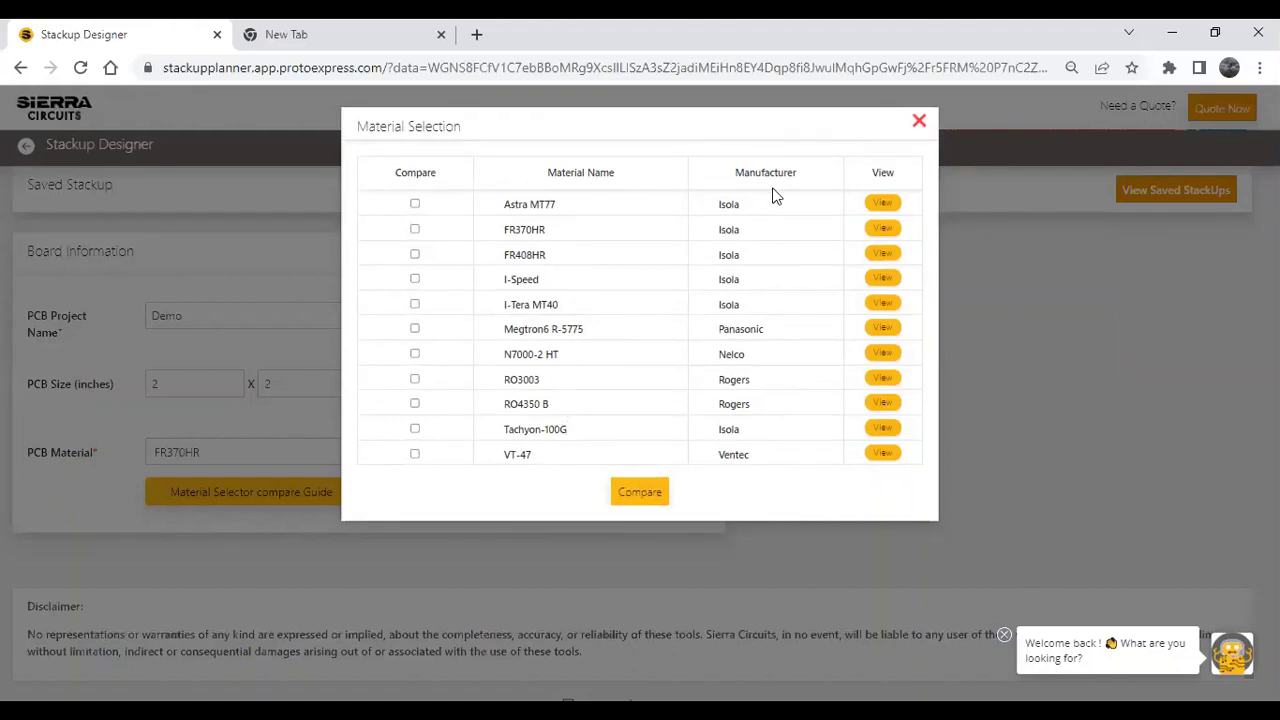
- View the Astra MT77 properties in the material guide and mark Astra MT77, FR370HR and FR408HR for comparison before closing it
click(881, 205)
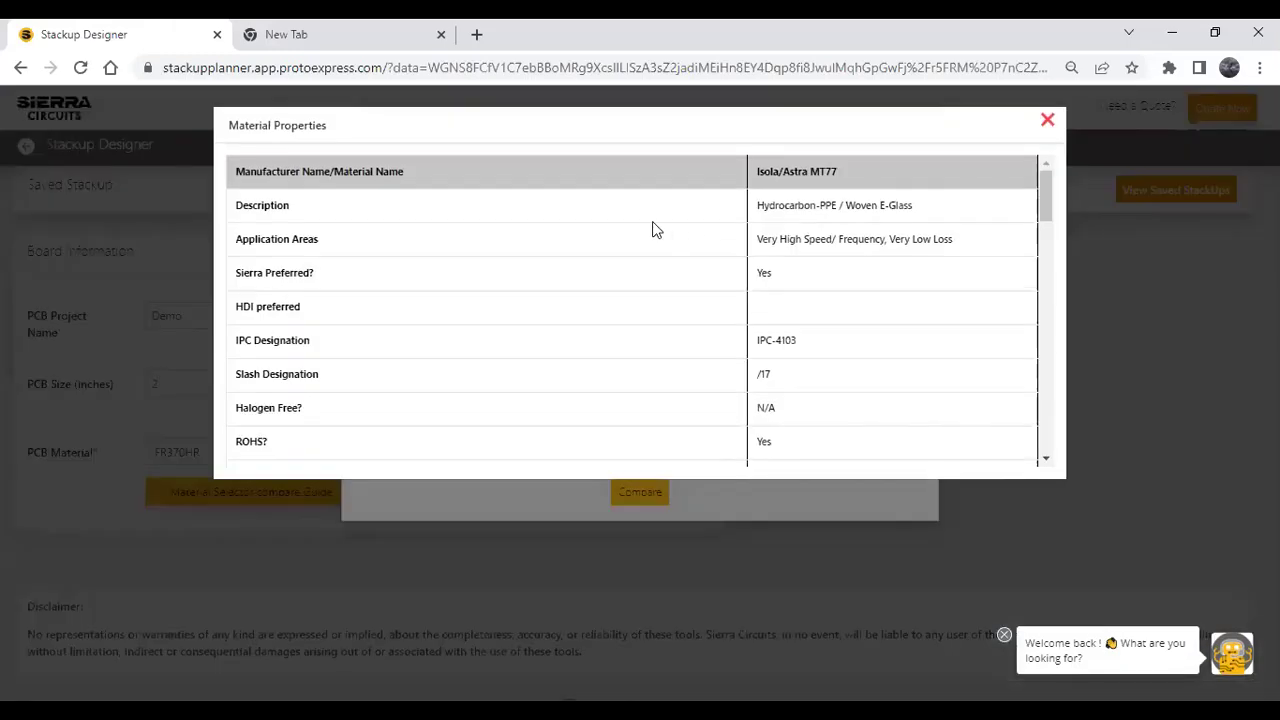
click(1045, 122)
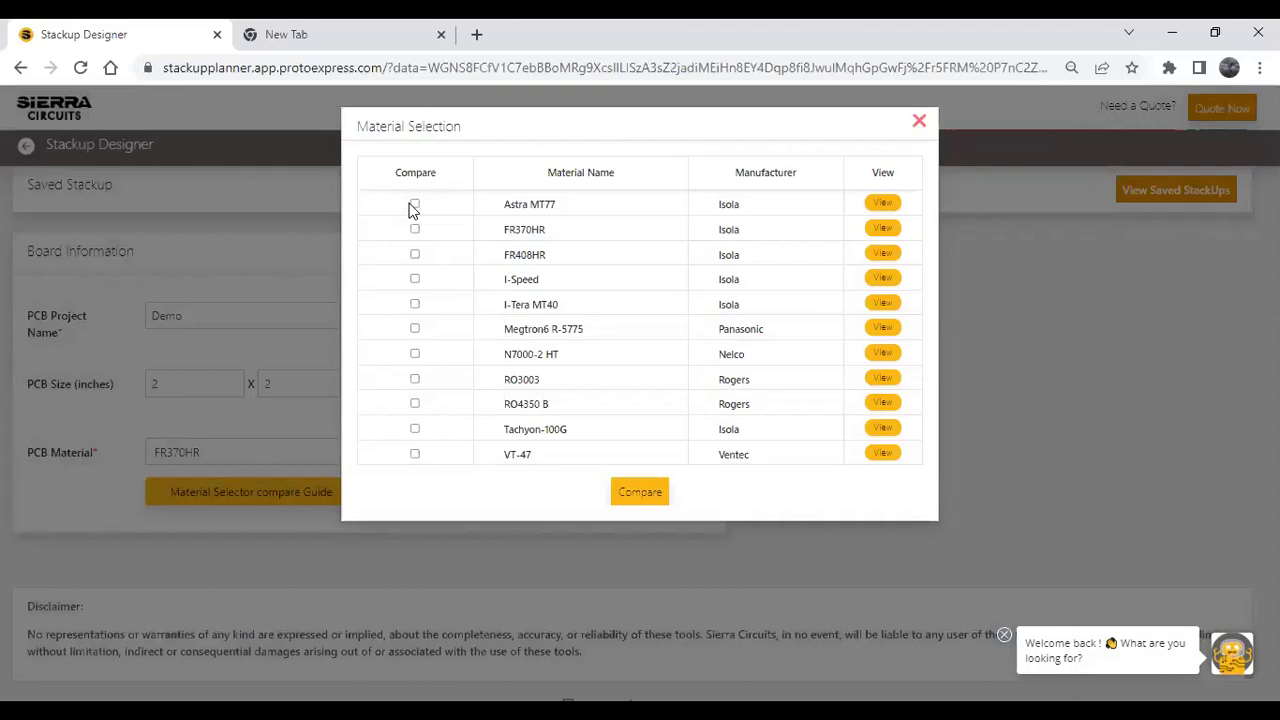
click(414, 203)
click(414, 229)
click(415, 255)
click(918, 123)
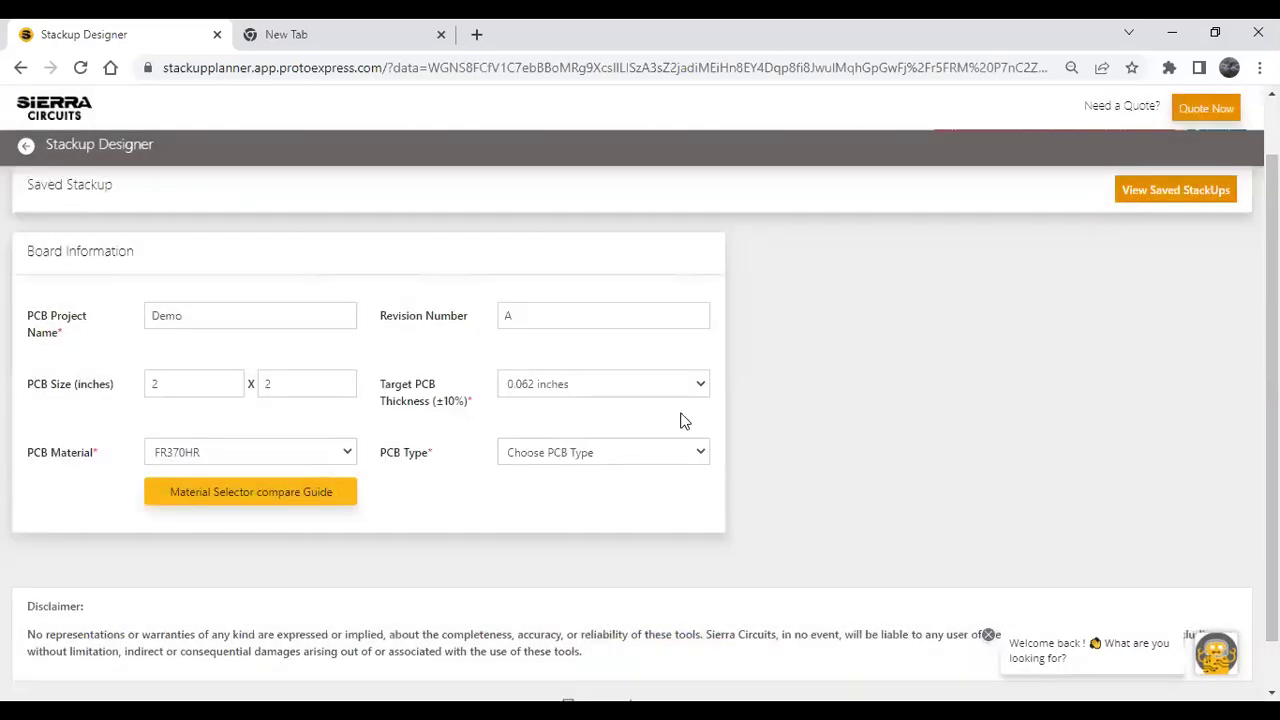
- Set the PCB type to Rigid and choose the stackup design method for a known number of layers
click(317, 455)
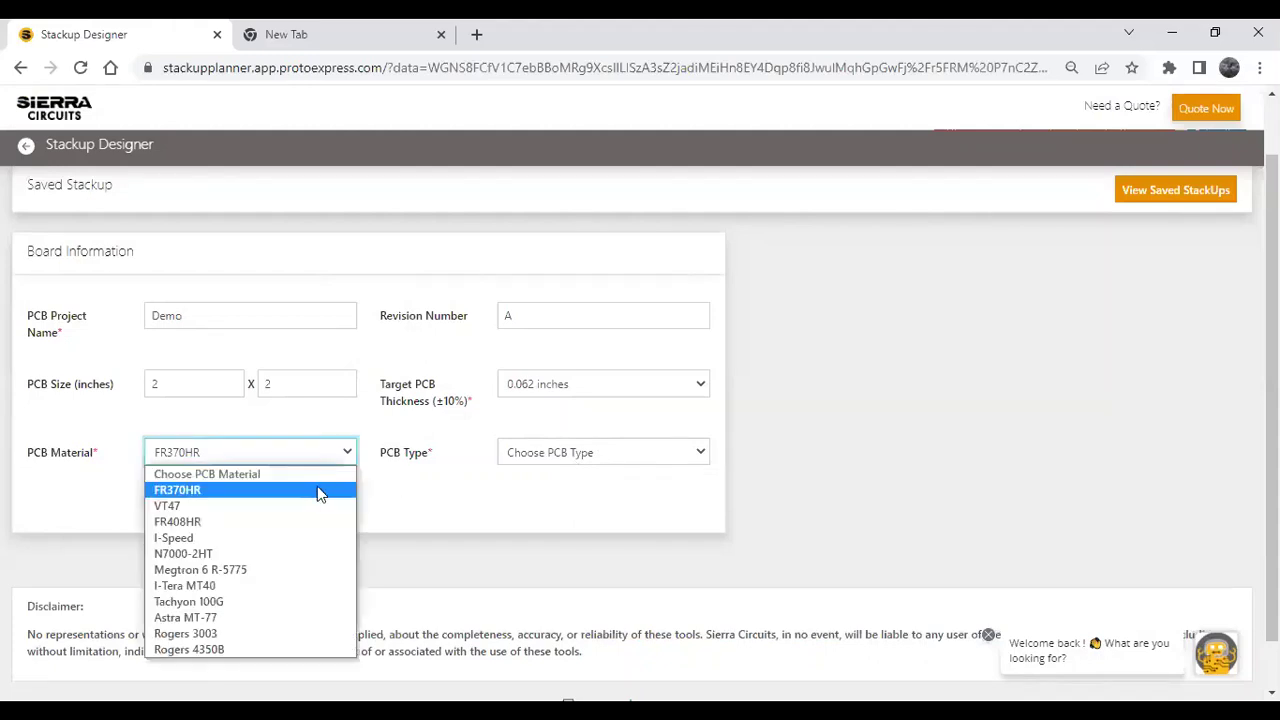
click(523, 520)
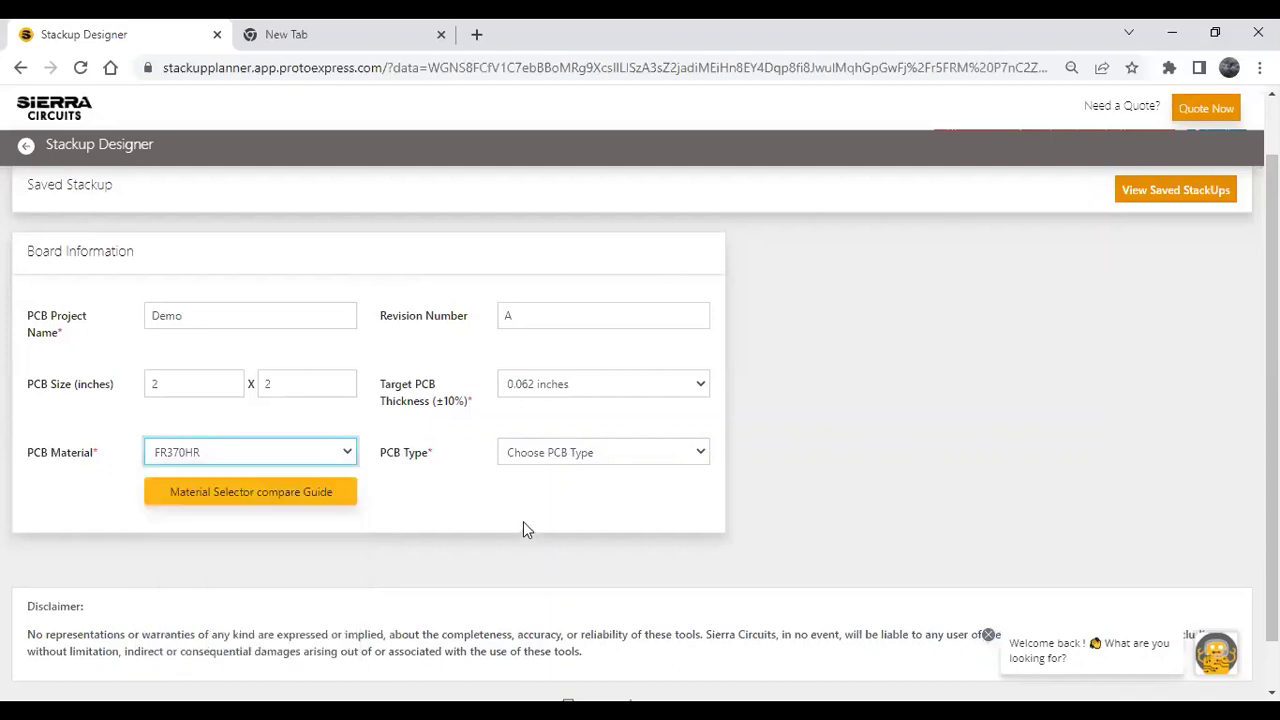
click(630, 456)
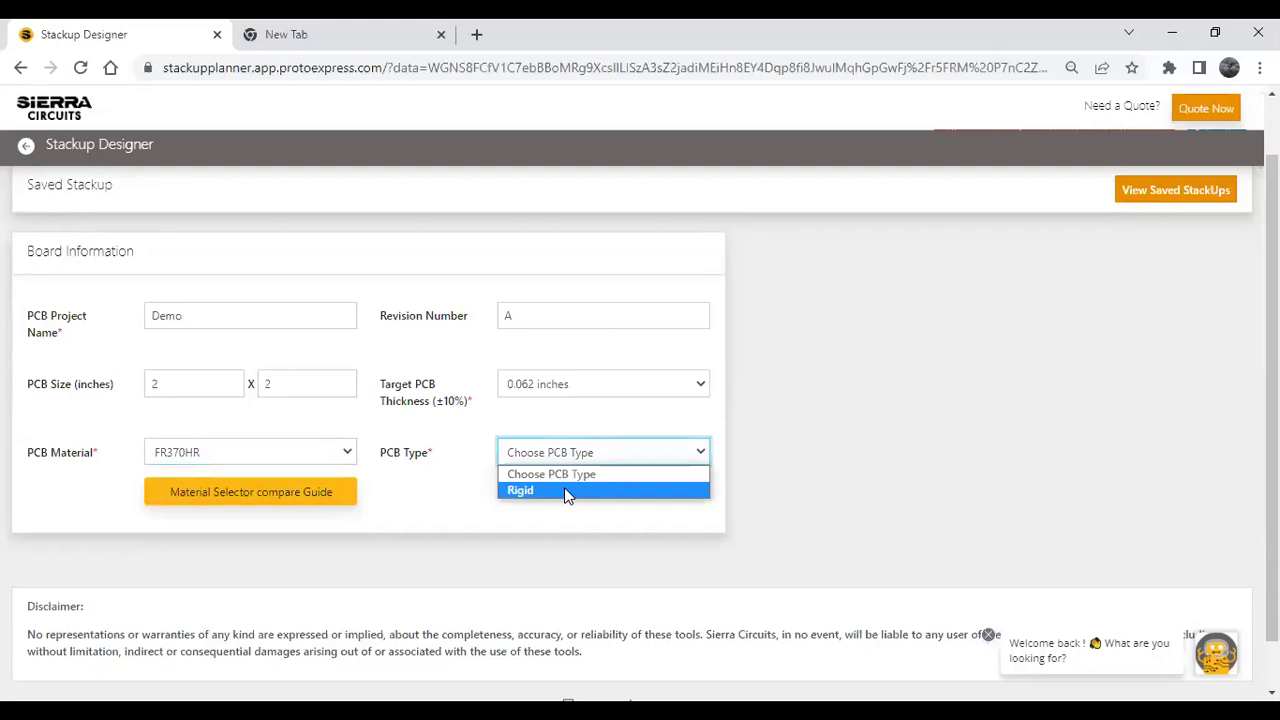
click(564, 491)
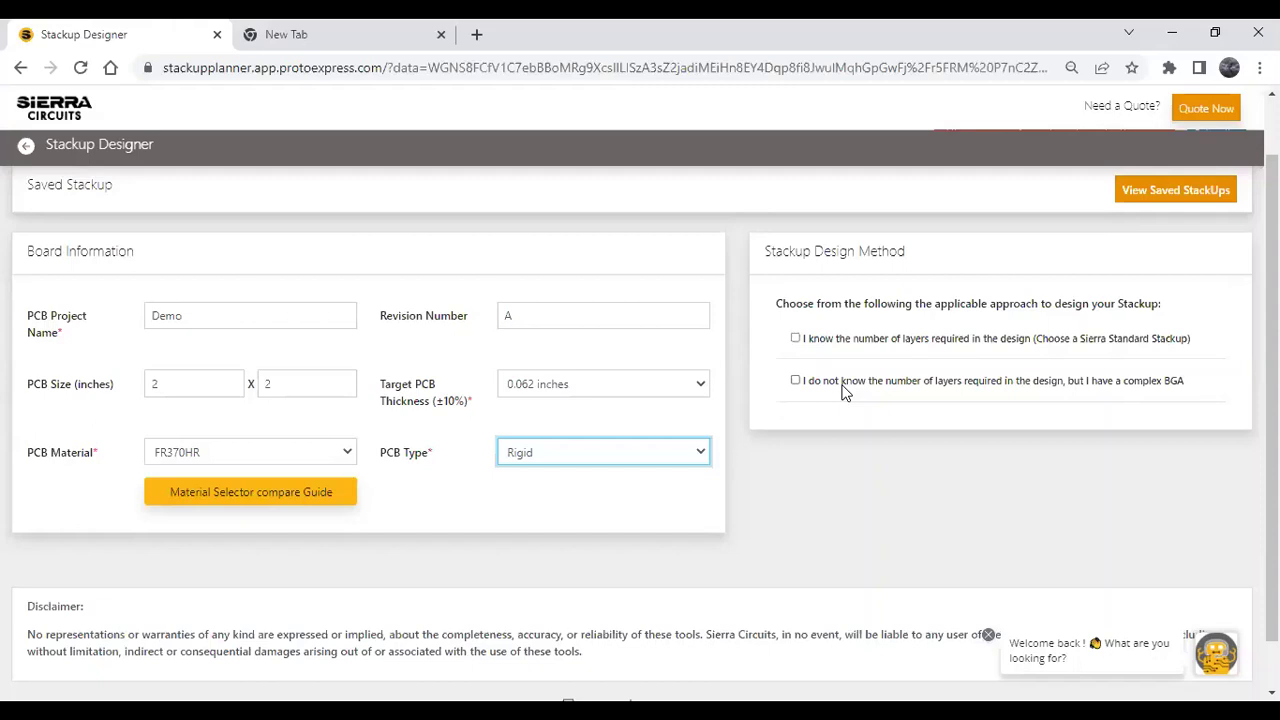
click(806, 342)
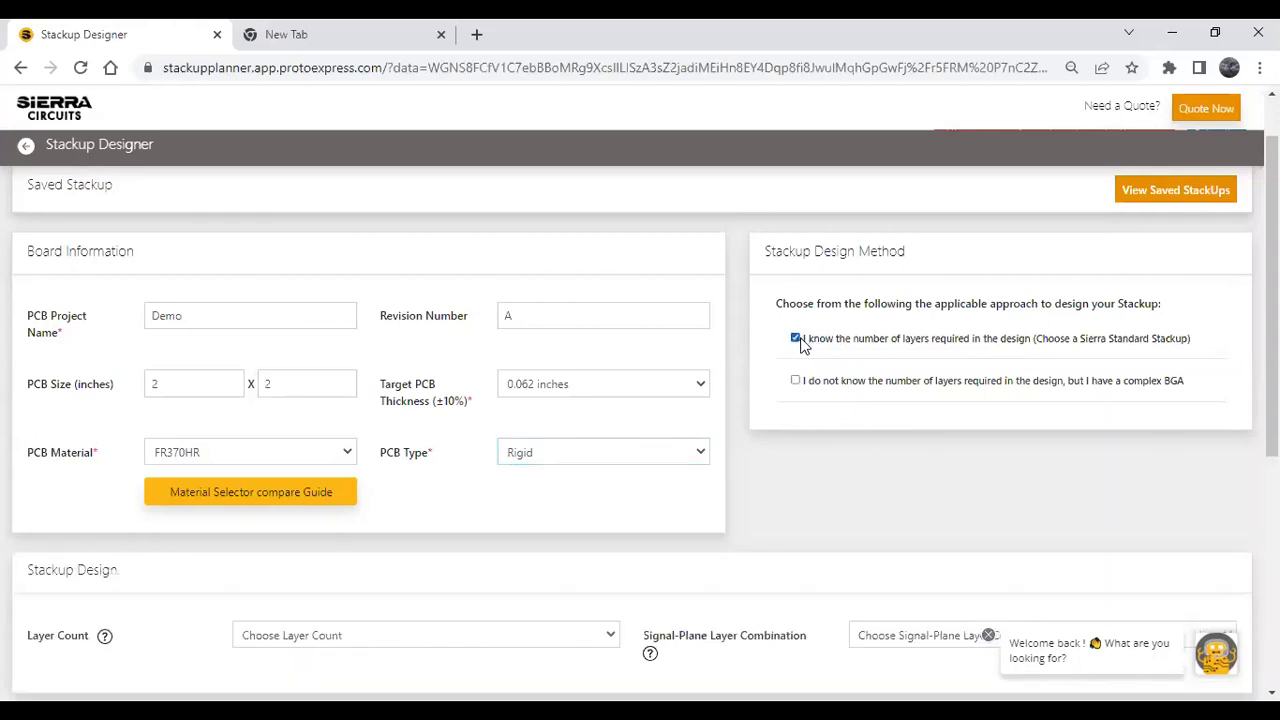
- Set the stackup's layer count to 8 and the signal-plane layer combination to 4Signal 4Plane
scroll(630, 456, down, 1)
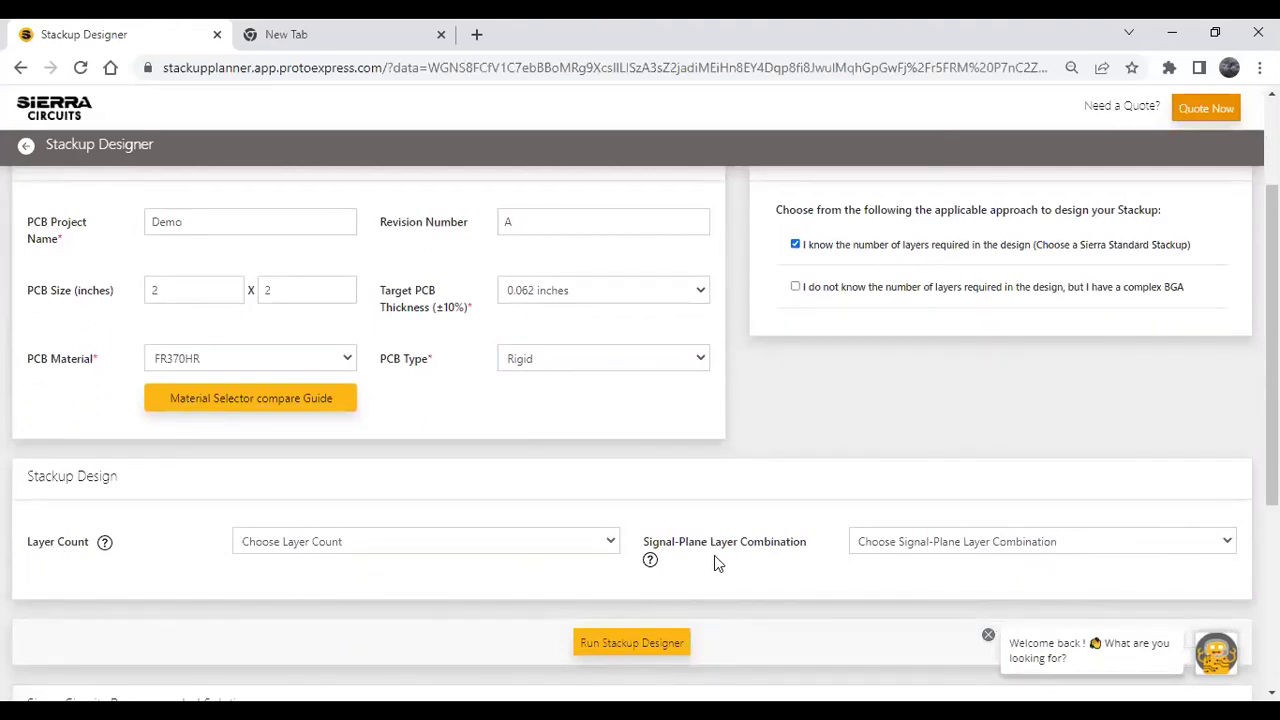
click(425, 541)
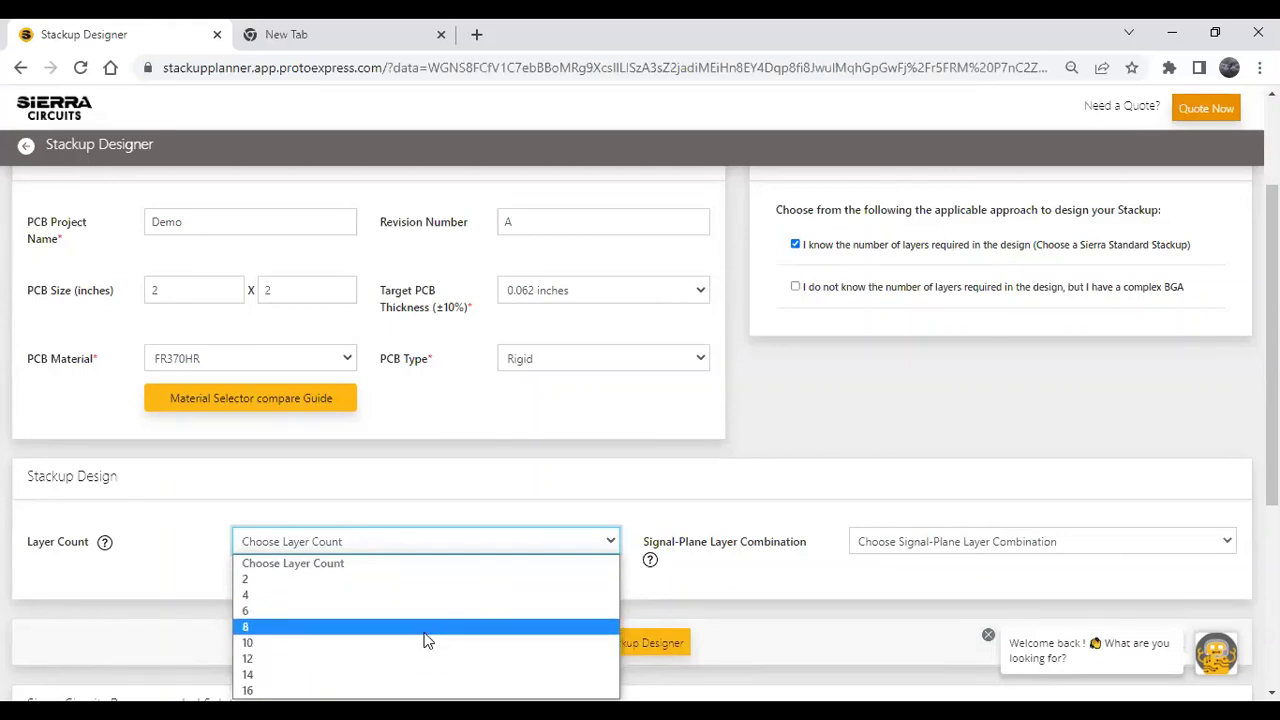
click(425, 627)
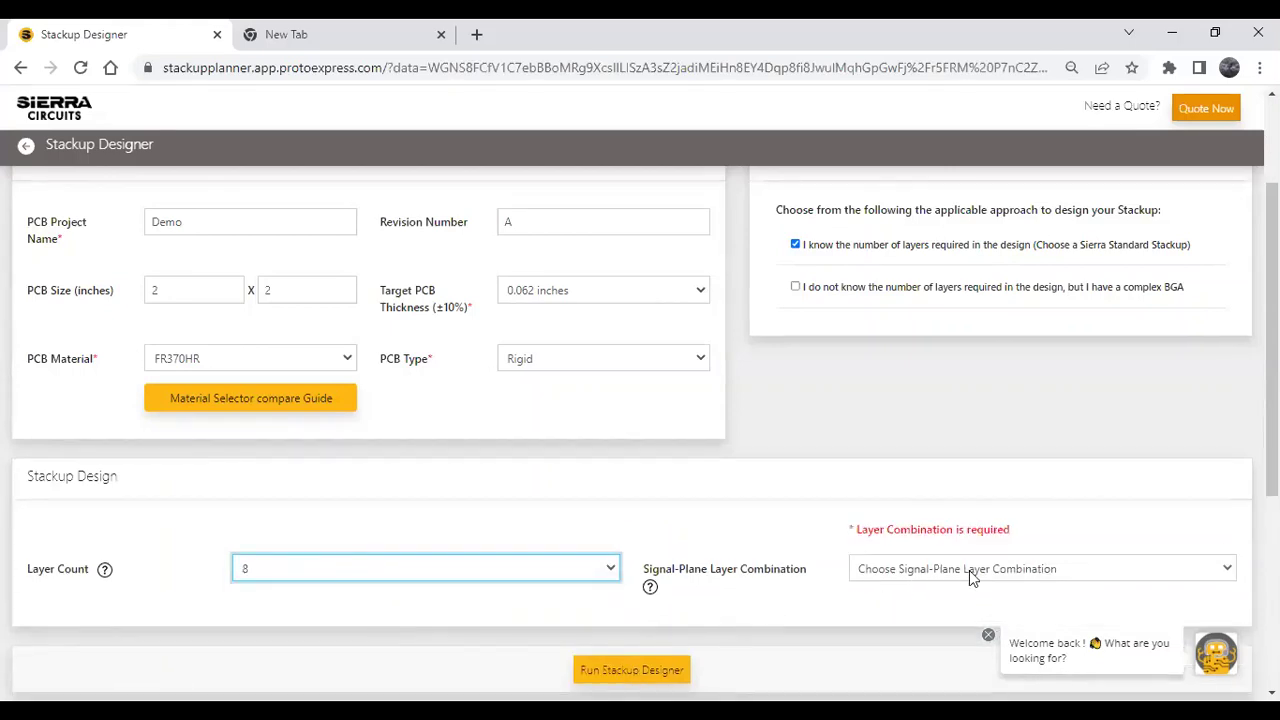
click(995, 570)
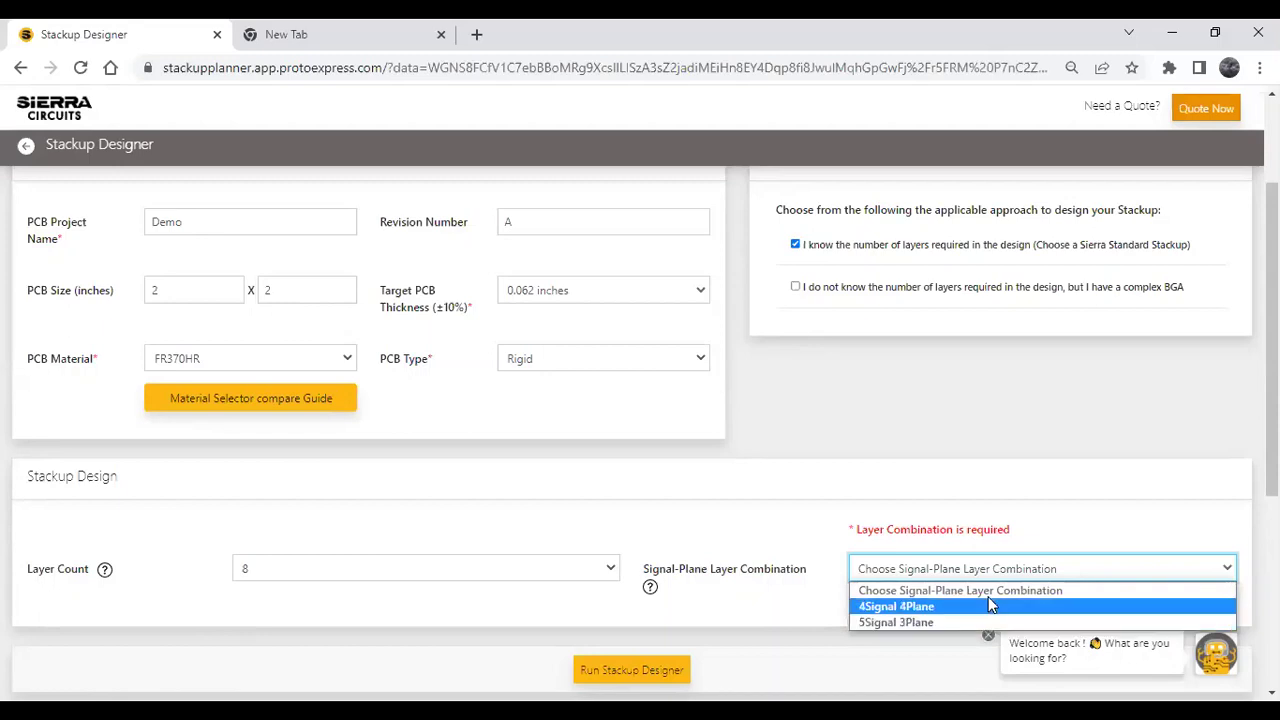
click(990, 607)
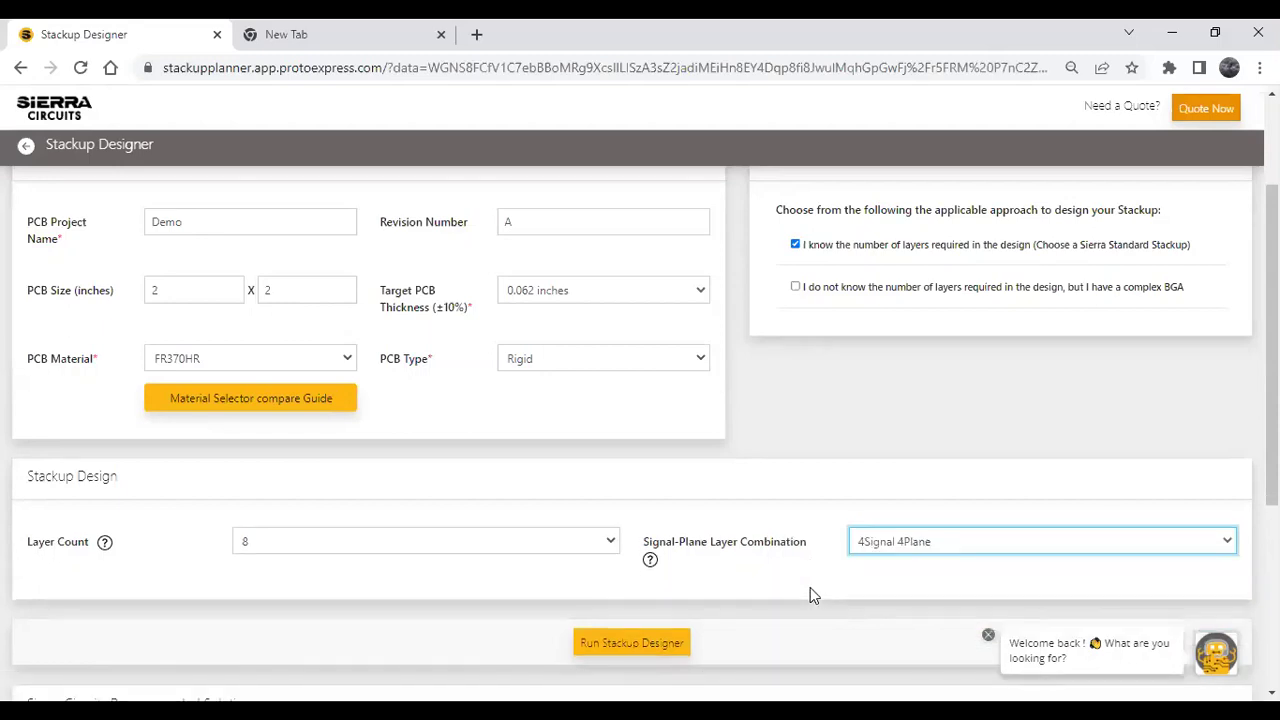
- Run the Stackup Designer and bring up the table of recommended solutions
scroll(787, 598, down, 1)
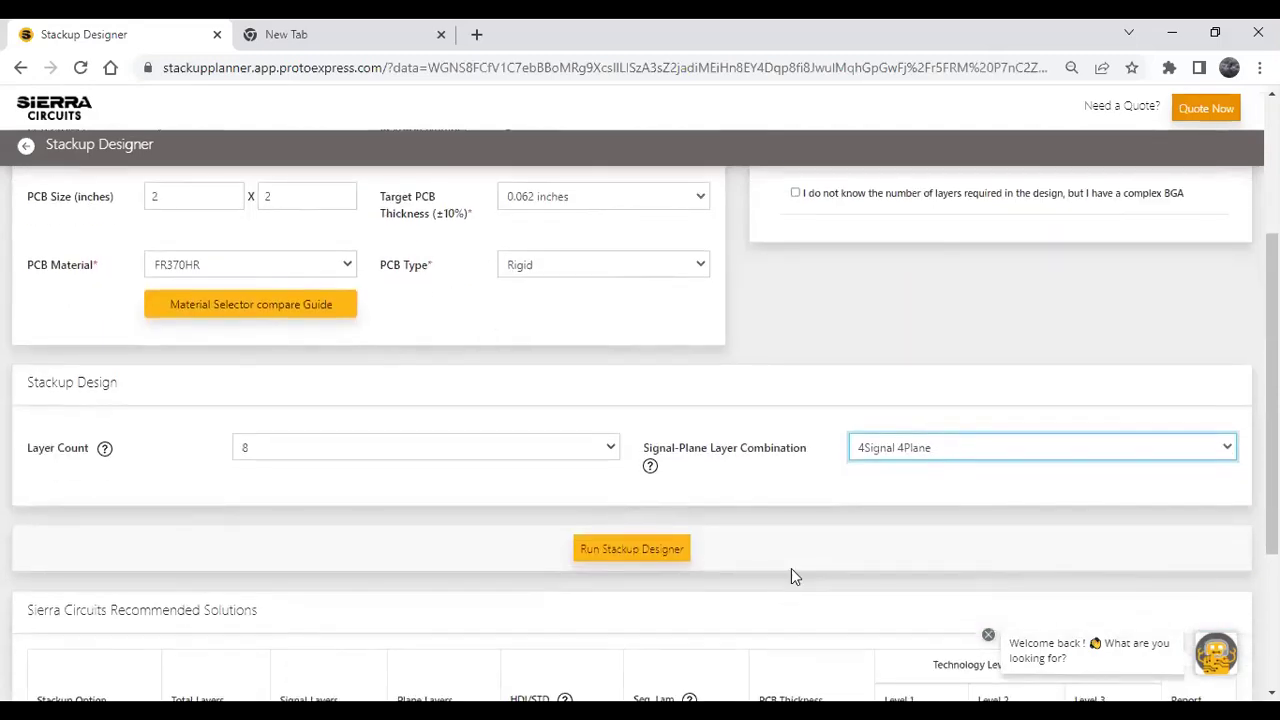
scroll(791, 577, down, 1)
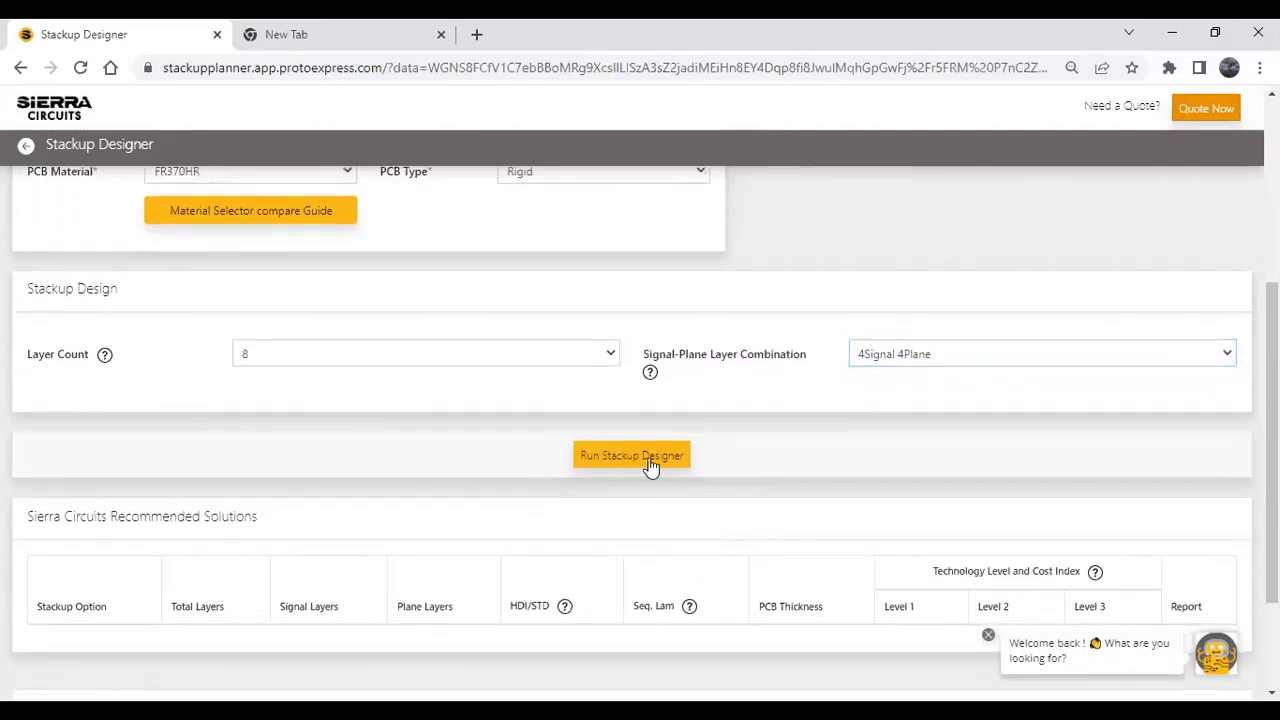
click(684, 462)
scroll(761, 467, down, 1)
scroll(437, 454, down, 3)
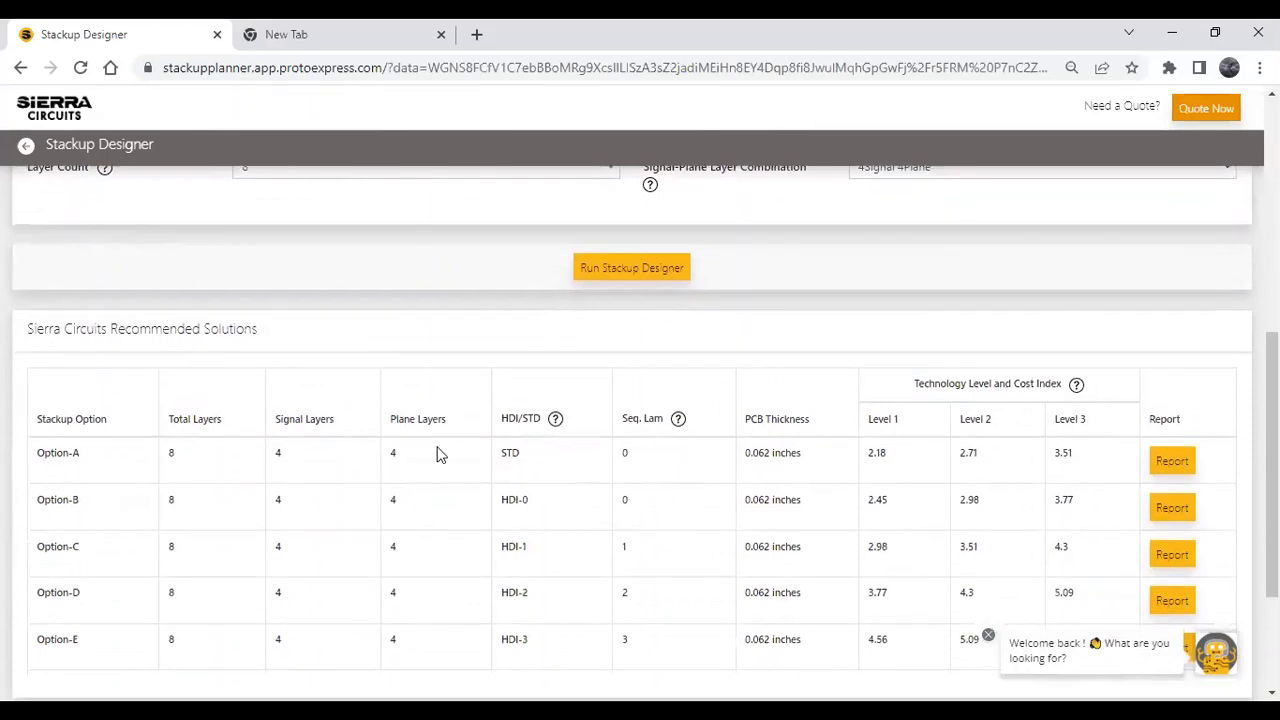
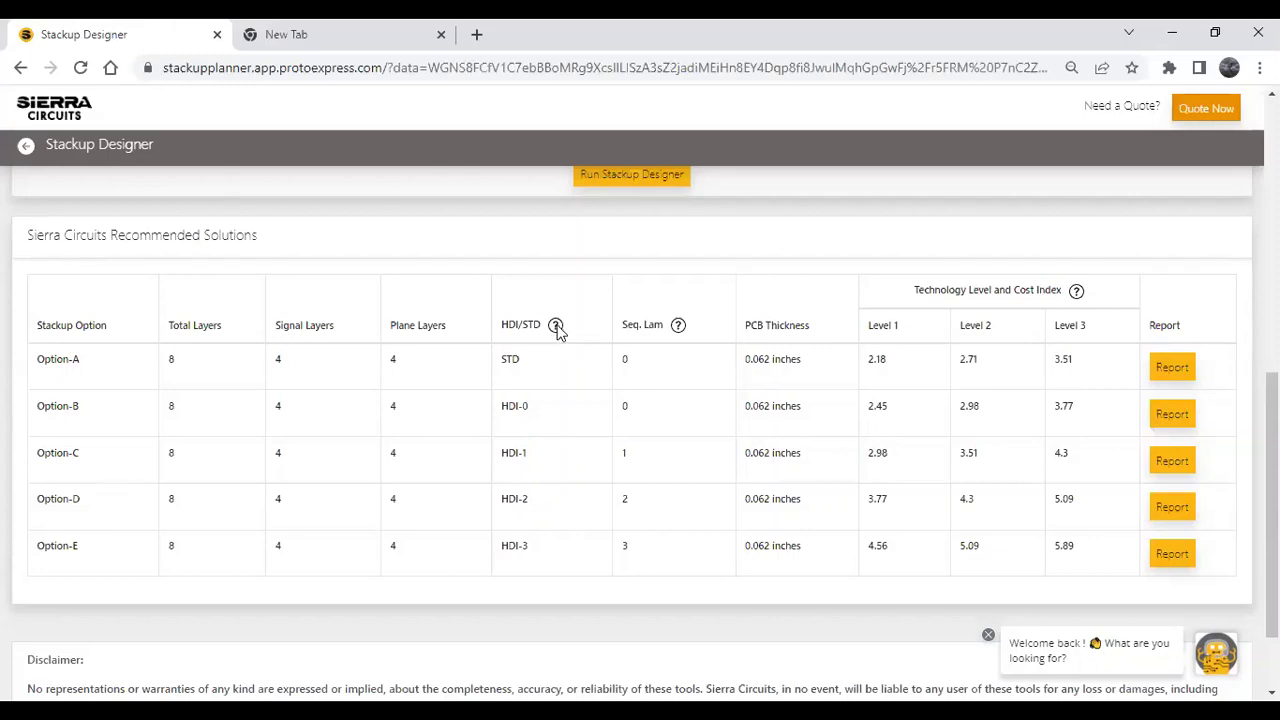
- Open the HDI/STD explanation for the recommended solutions and review the STD, HDI-0, HDI-1 and HDI-2 stackup descriptions and diagrams
click(556, 328)
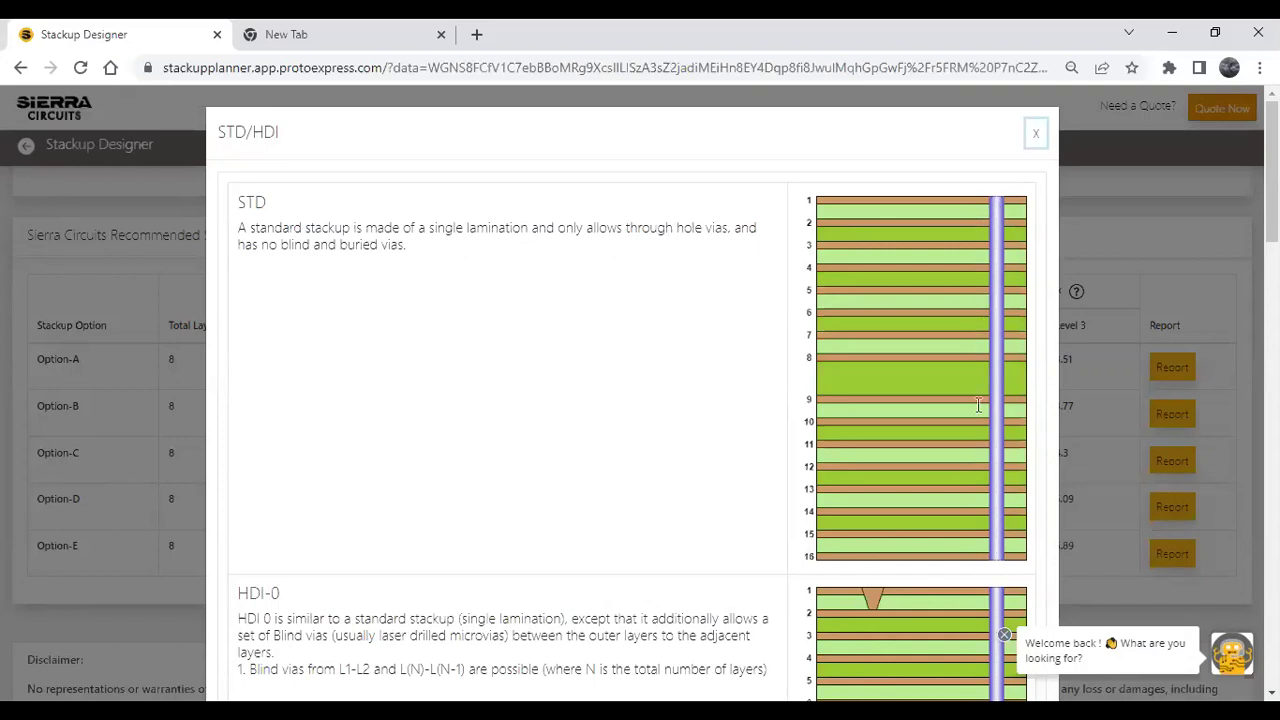
scroll(689, 395, down, 3)
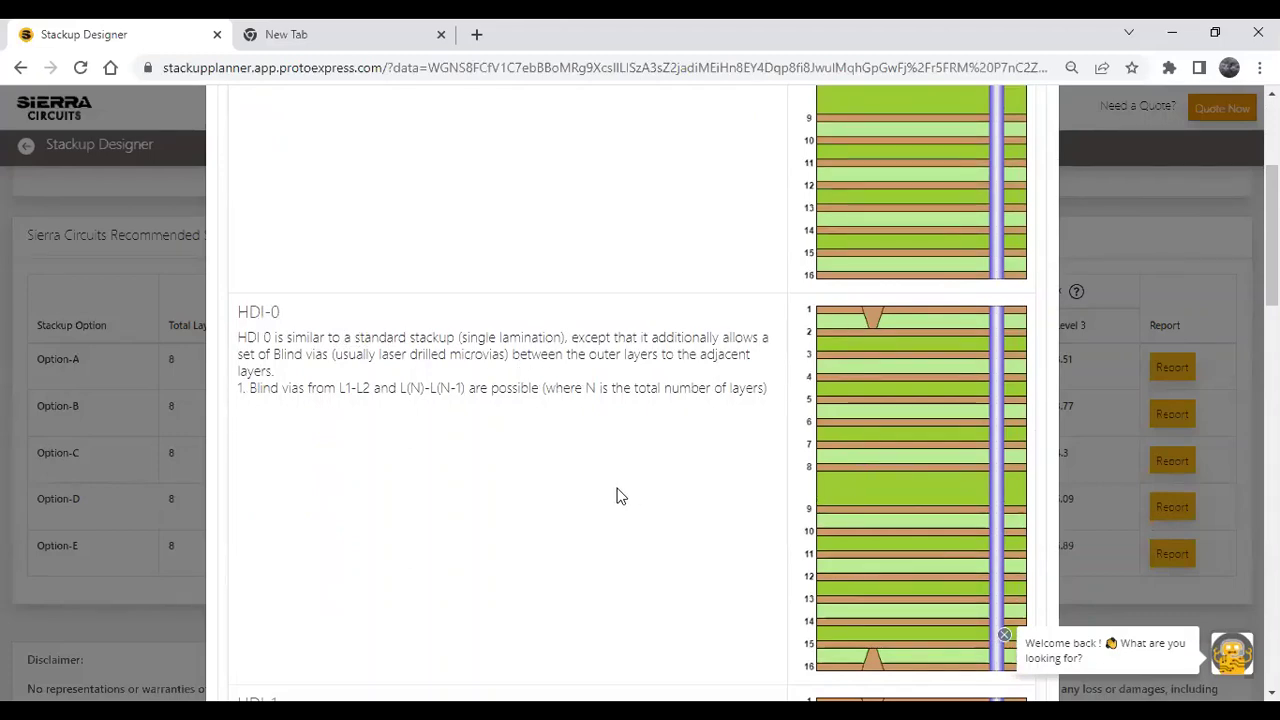
scroll(617, 494, down, 4)
scroll(597, 483, down, 1)
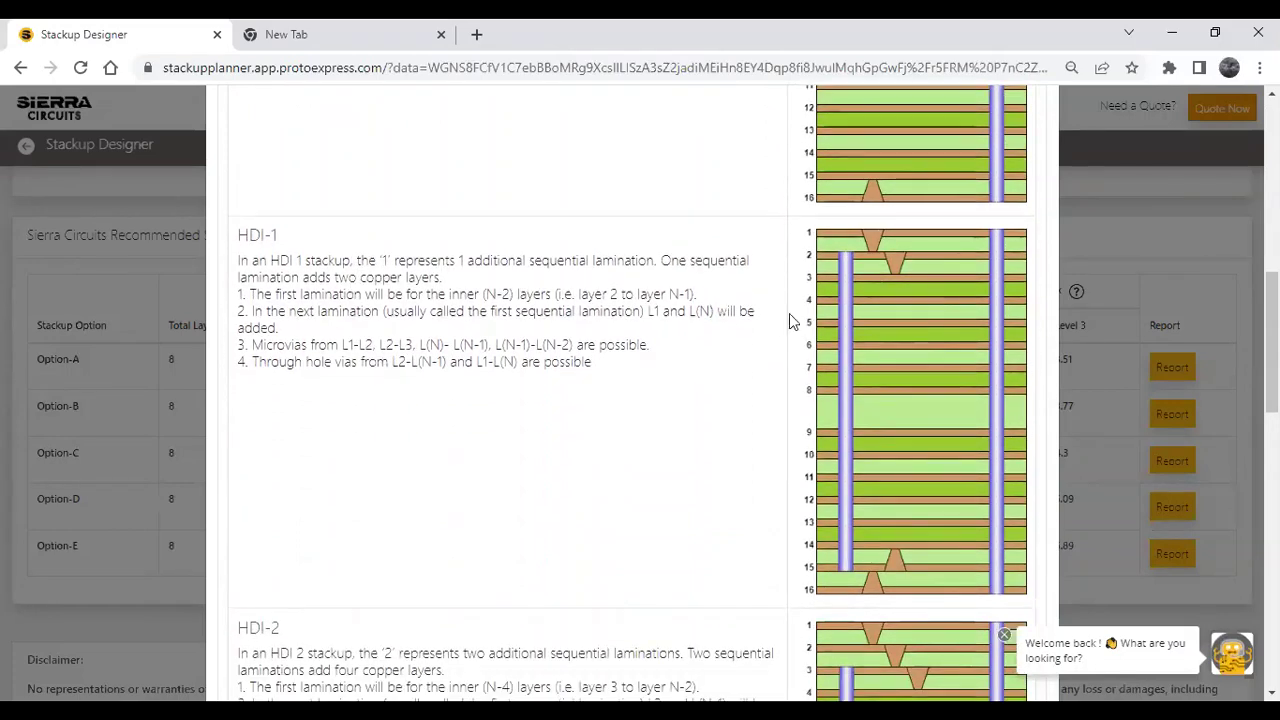
scroll(631, 494, down, 2)
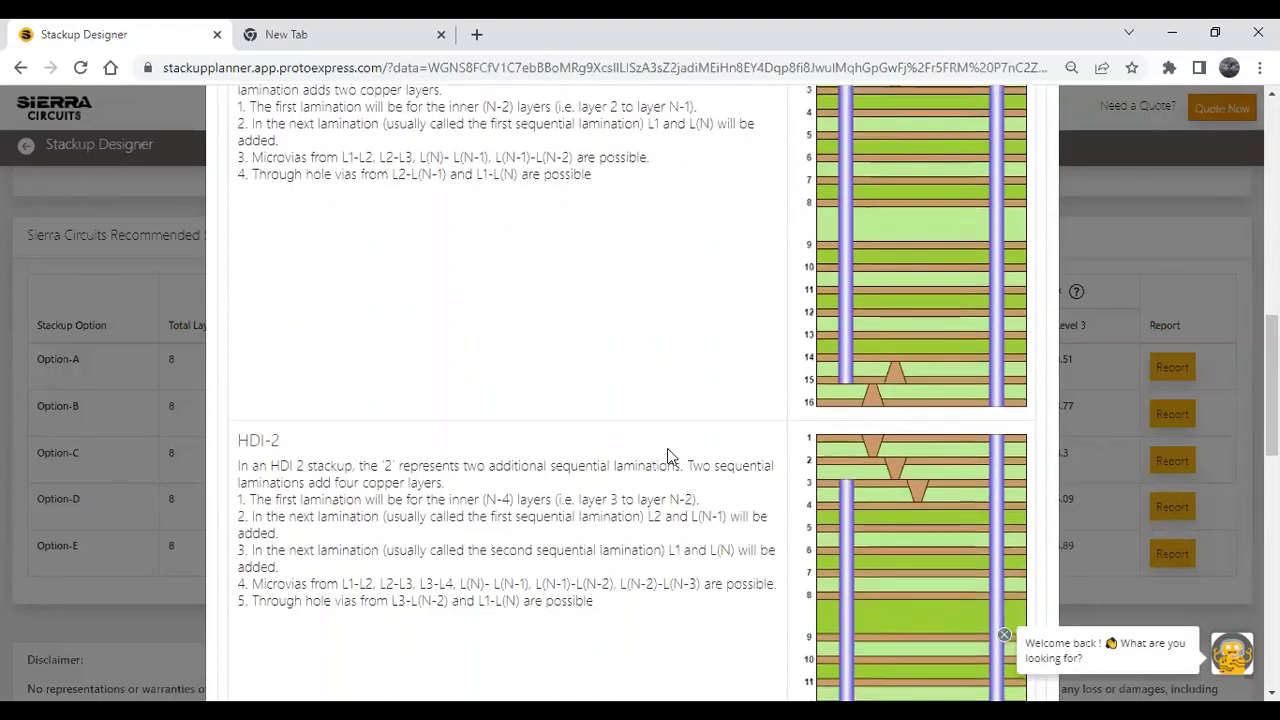
scroll(672, 452, down, 1)
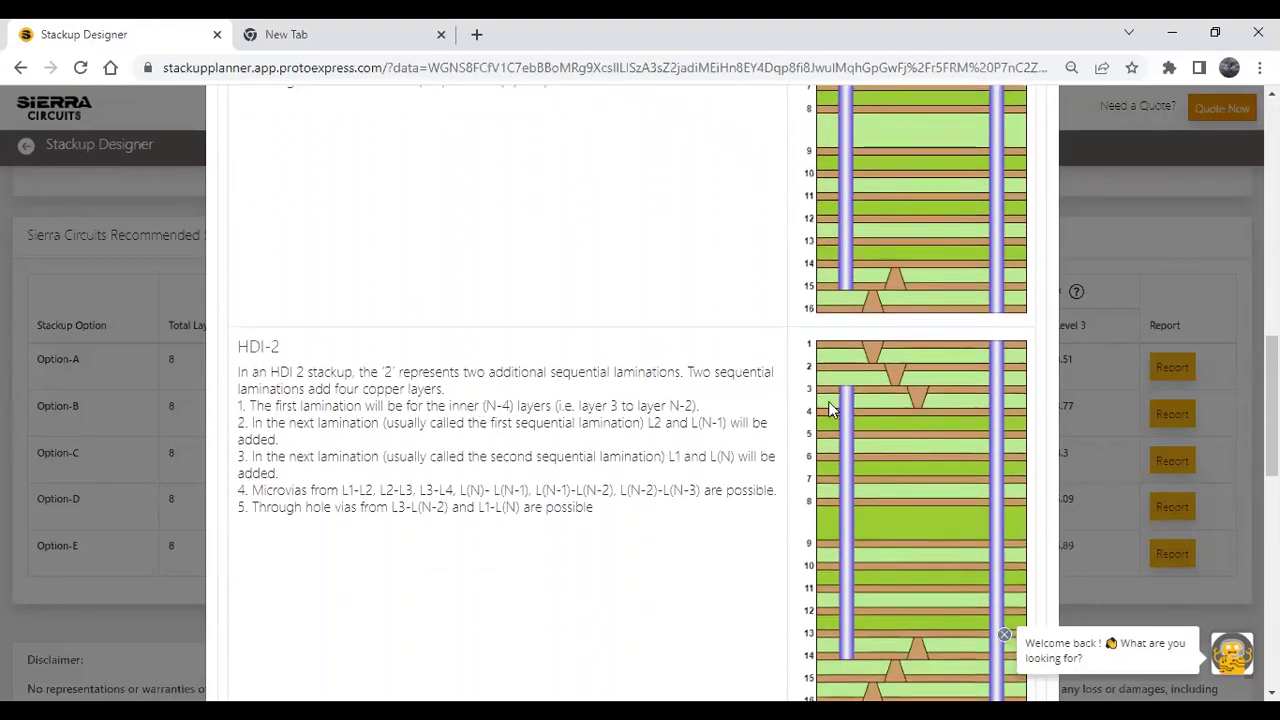
scroll(794, 414, up, 6)
scroll(833, 361, up, 5)
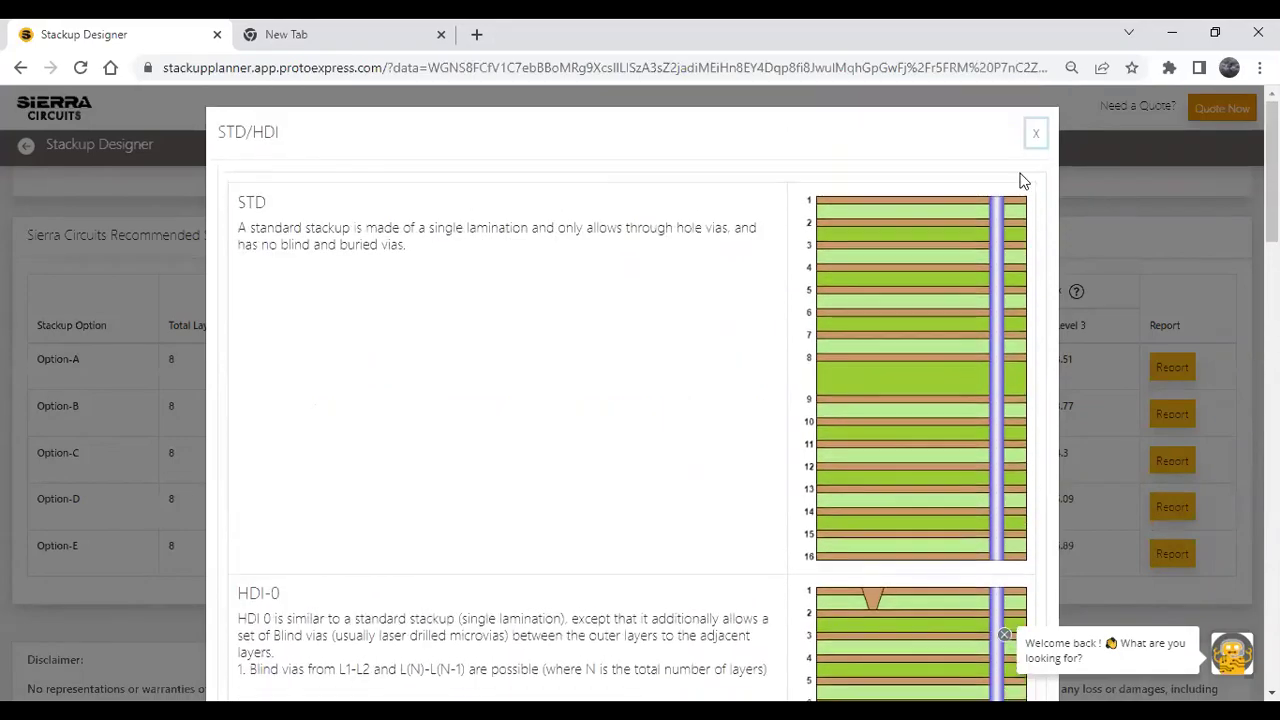